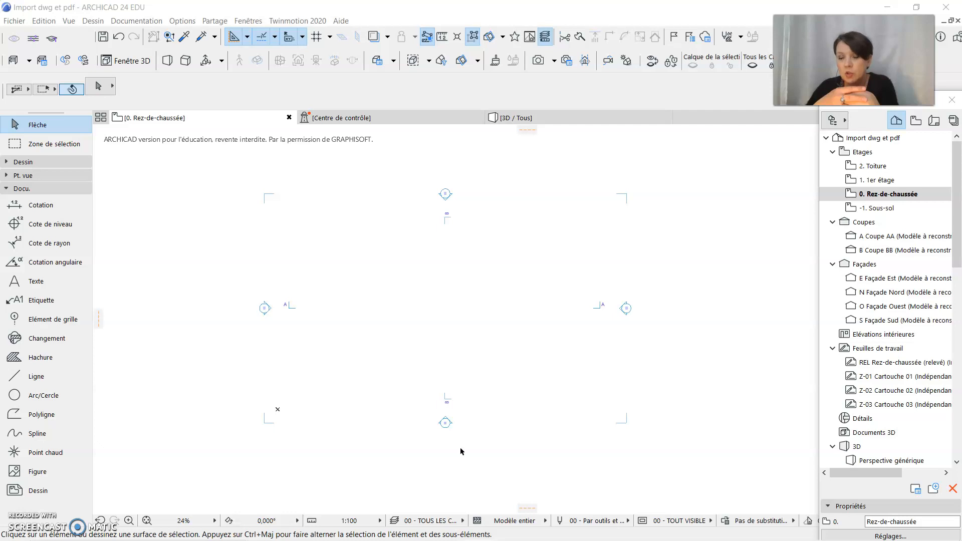
# Step: Rename the REL worksheet from the project's worksheets as IMPORT PDF, keeping its reference ID REL
pyautogui.click(440, 498)
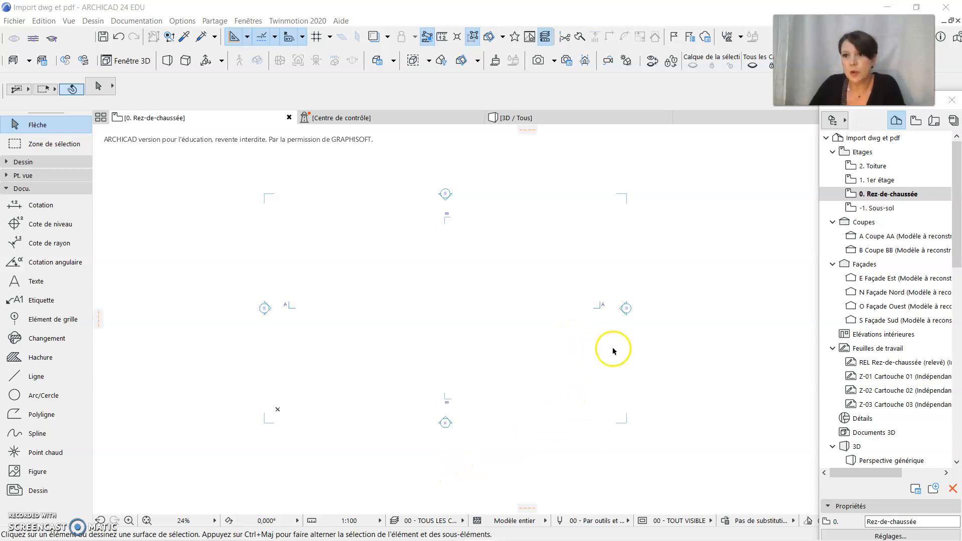
pyautogui.click(883, 365)
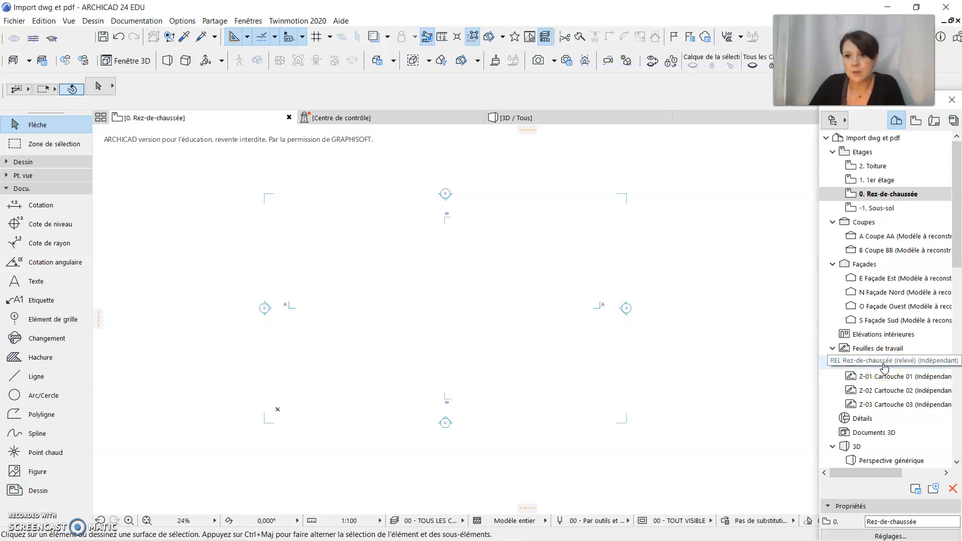
pyautogui.rightClick(886, 367)
pyautogui.click(876, 421)
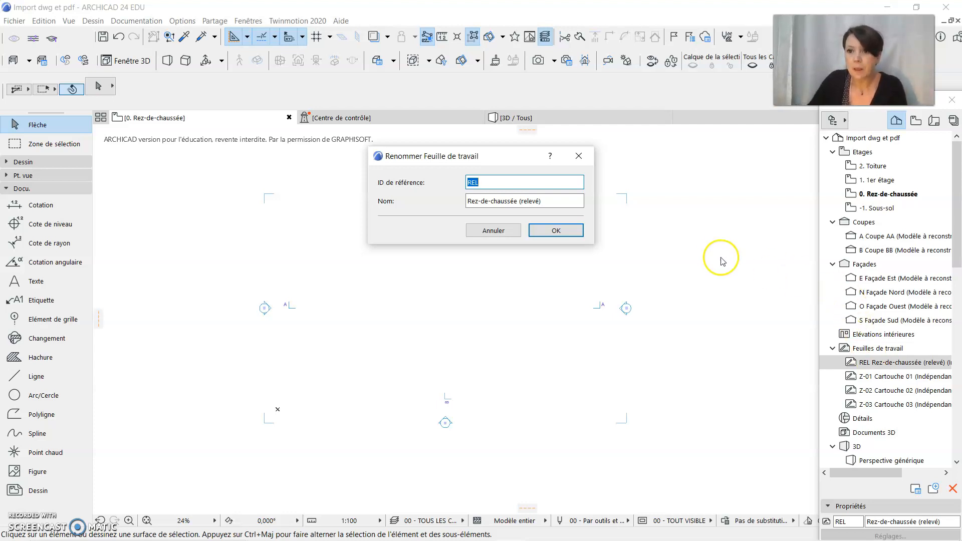
pyautogui.moveTo(547, 200); pyautogui.dragTo(430, 209)
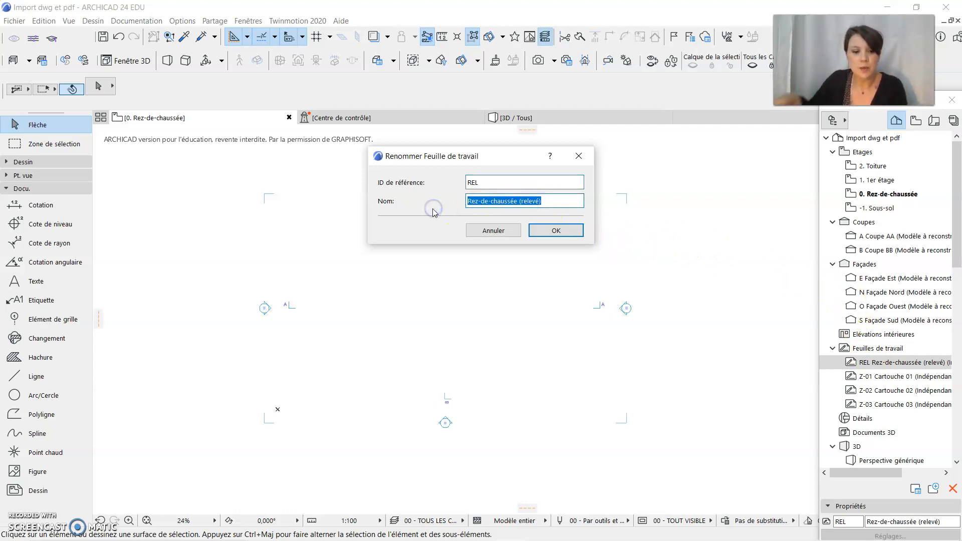
pyautogui.write('IMPO')
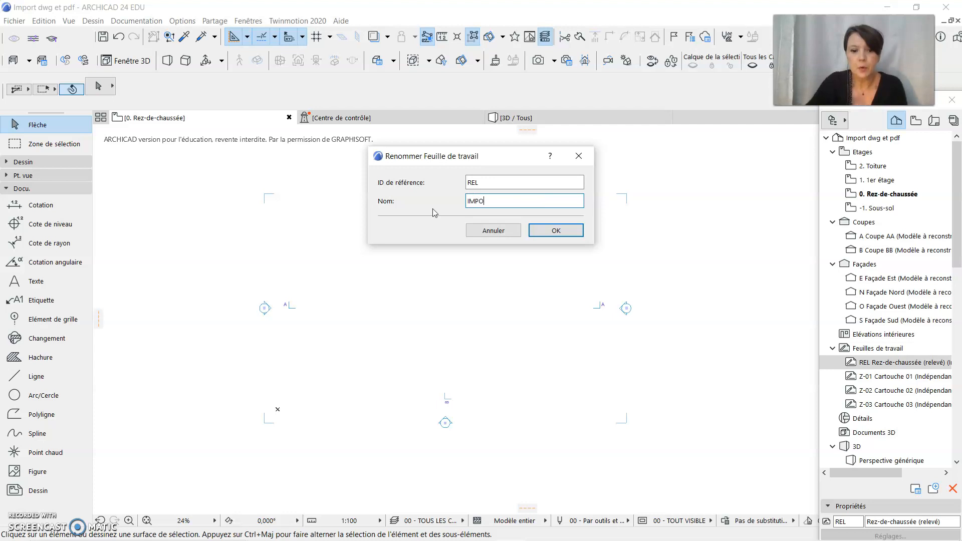
pyautogui.write('RT P')
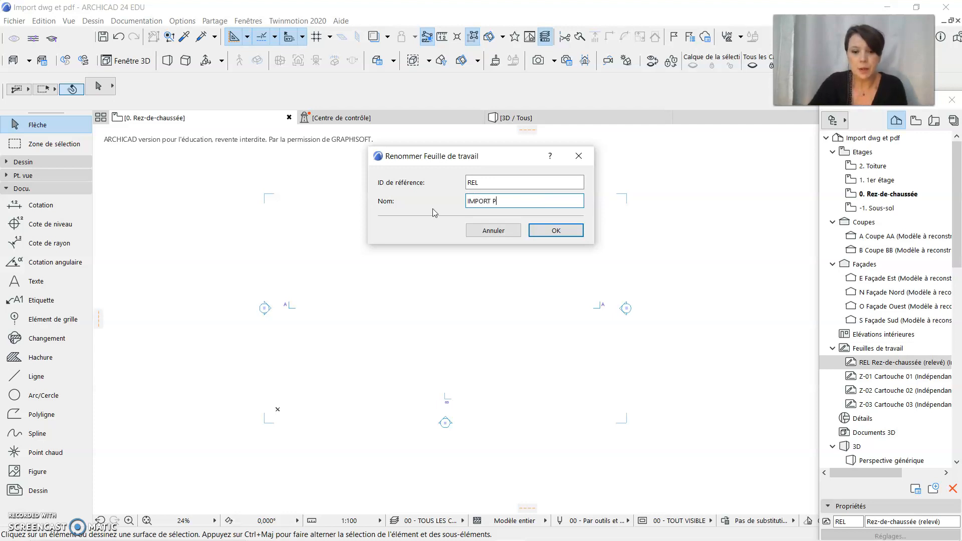
pyautogui.write('DF')
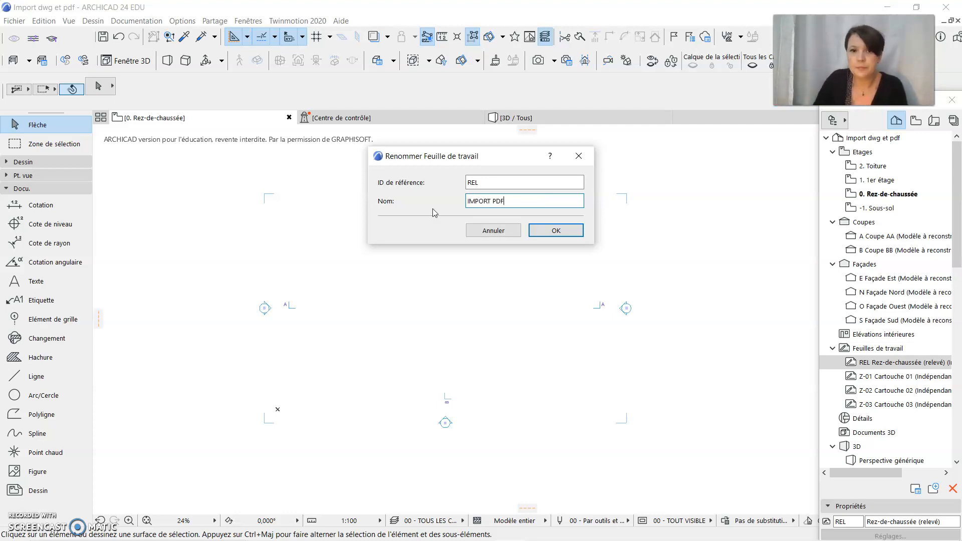
pyautogui.click(548, 232)
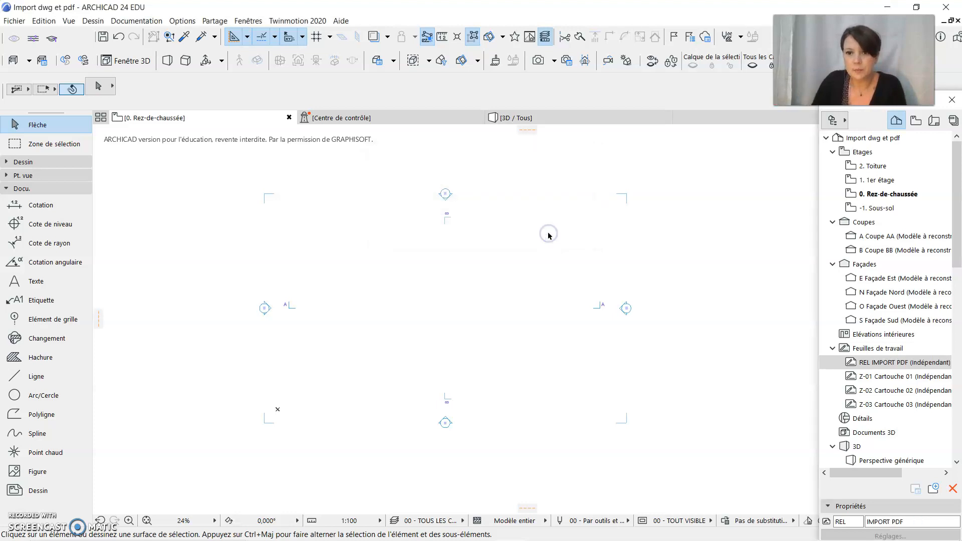
# Step: Open the REL IMPORT PDF worksheet and bring its origin into view
pyautogui.click(902, 366)
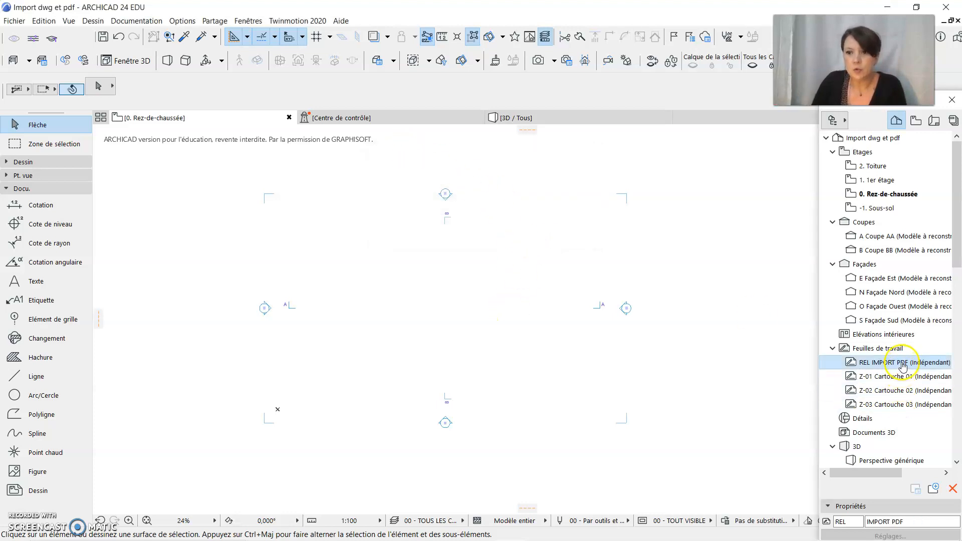
pyautogui.doubleClick(902, 363)
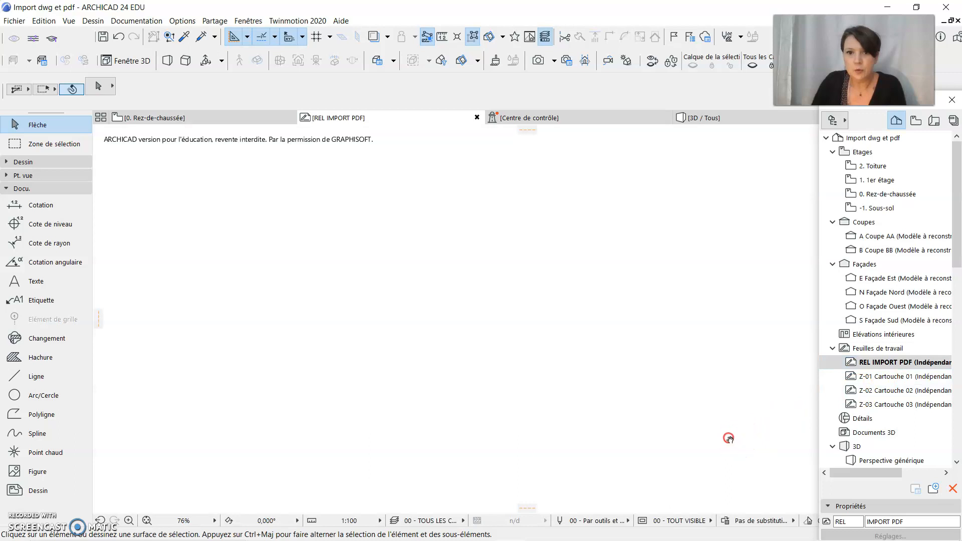
pyautogui.moveTo(503, 349); pyautogui.dragTo(396, 319, button='middle')
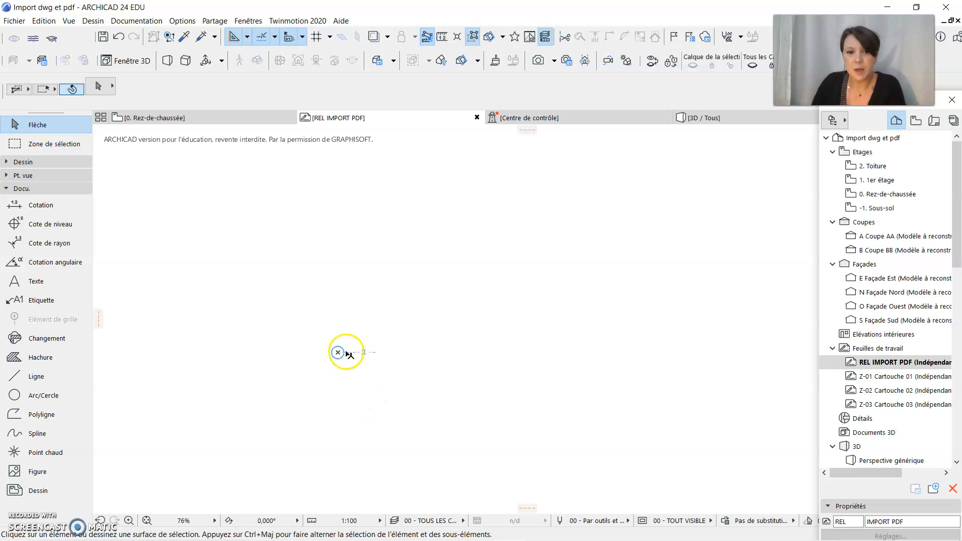
# Step: Place the external drawing Import PDF.pdf with its anchor point on the worksheet's origin
pyautogui.moveTo(130, 113)
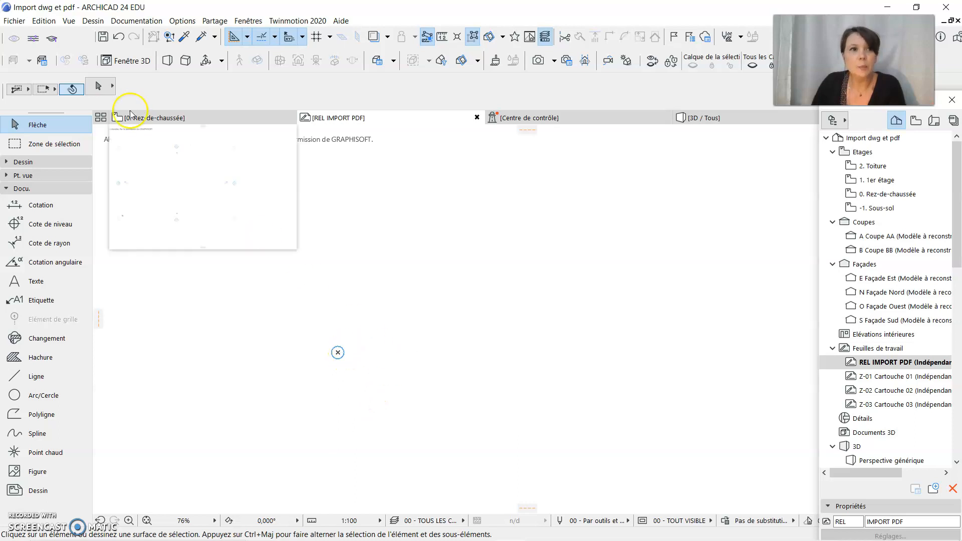
pyautogui.click(14, 21)
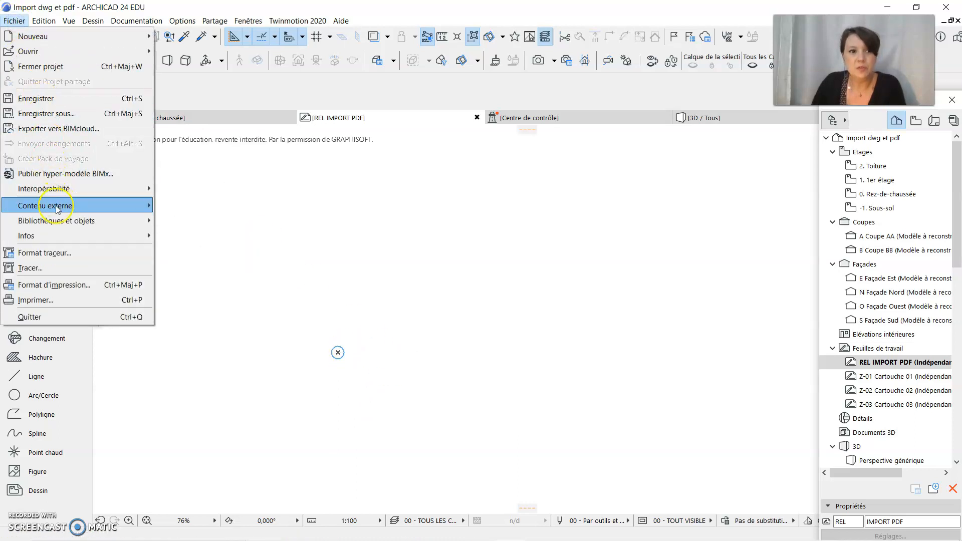
pyautogui.moveTo(57, 209)
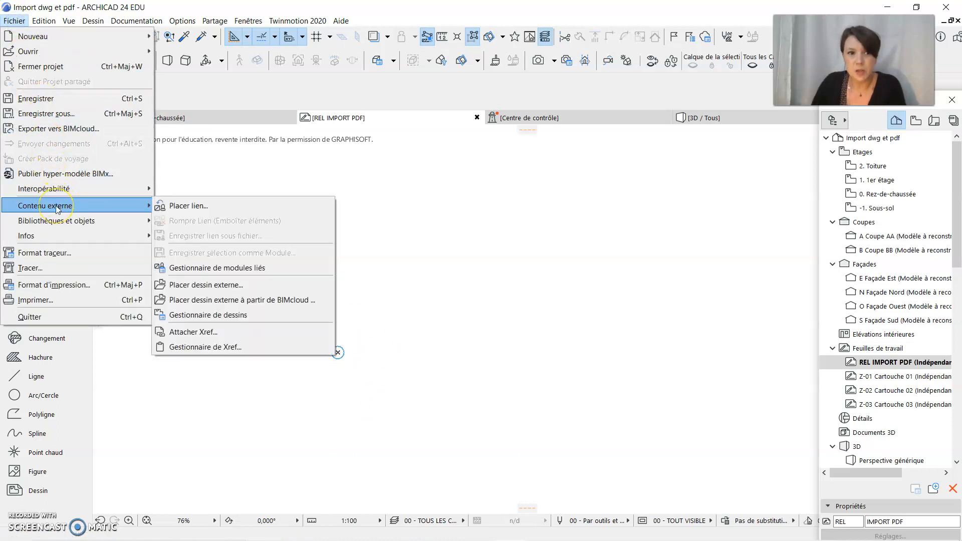
pyautogui.click(247, 287)
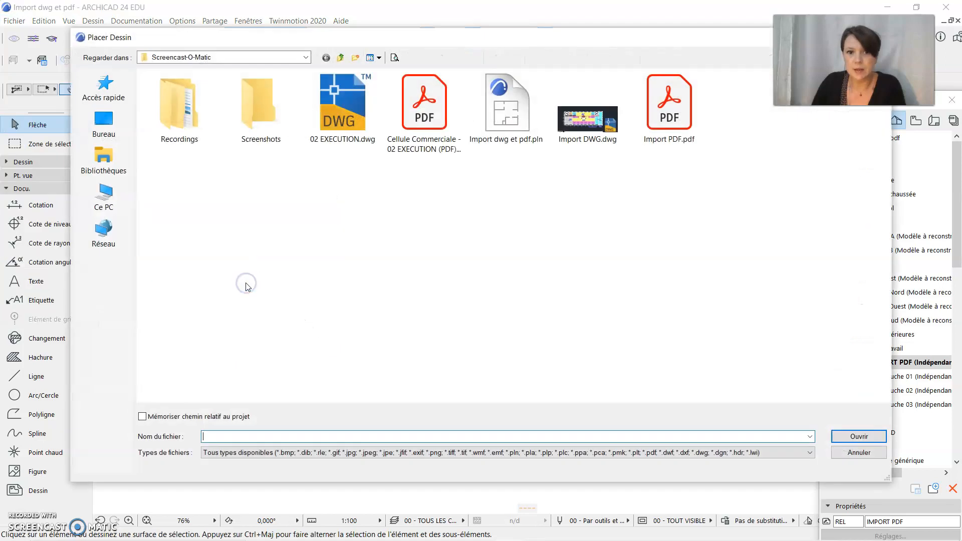
pyautogui.click(662, 113)
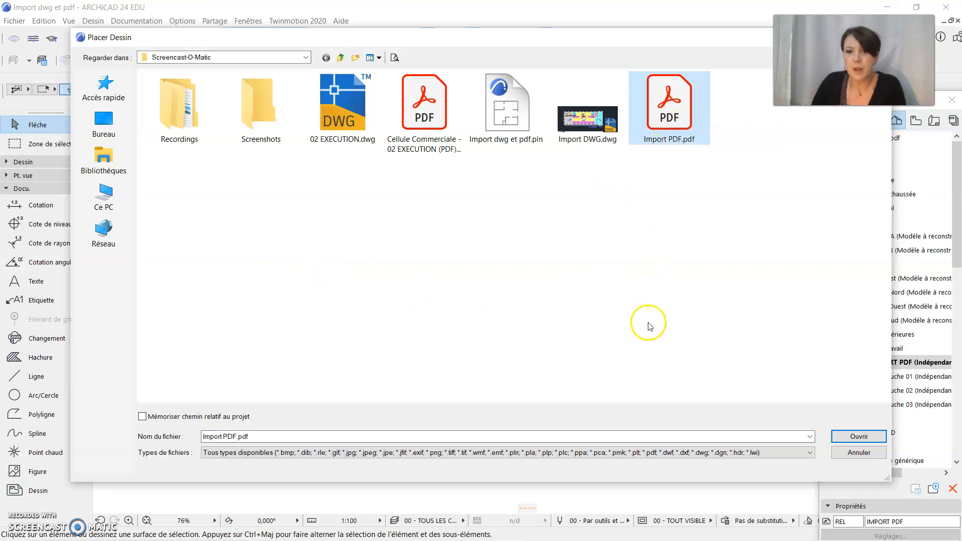
pyautogui.click(845, 438)
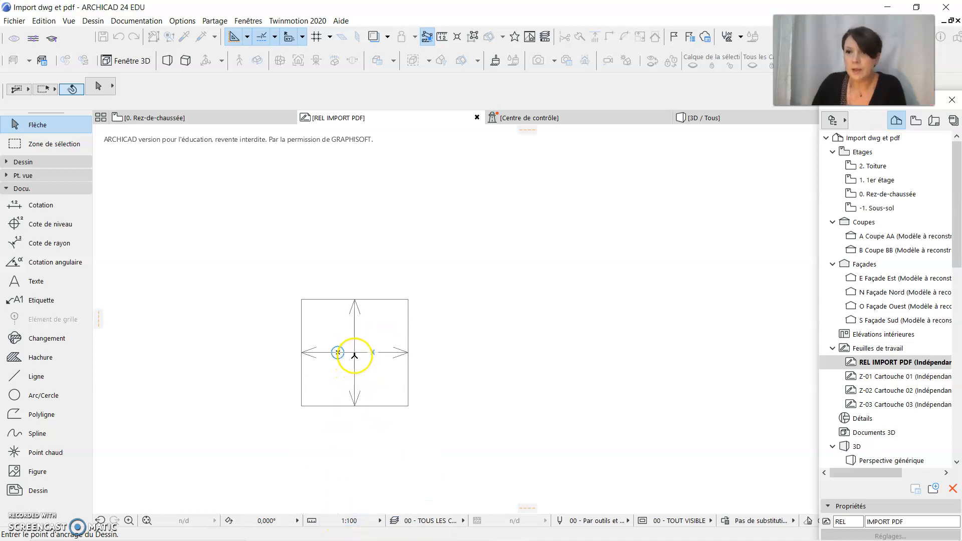
pyautogui.click(338, 352)
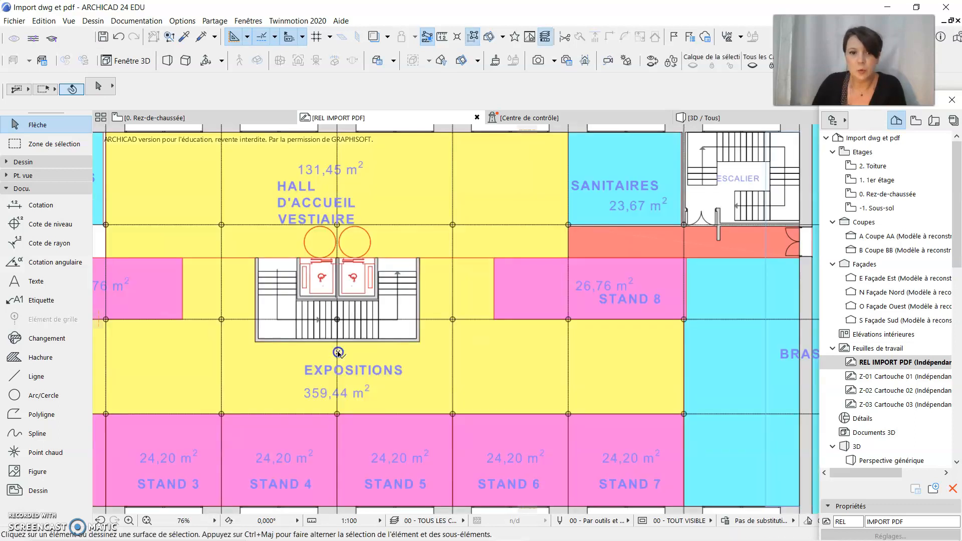
# Step: Measure the length of the first dimension segment labelled 150, below the plan's lower-left corner
pyautogui.scroll(-3, 339, 355)
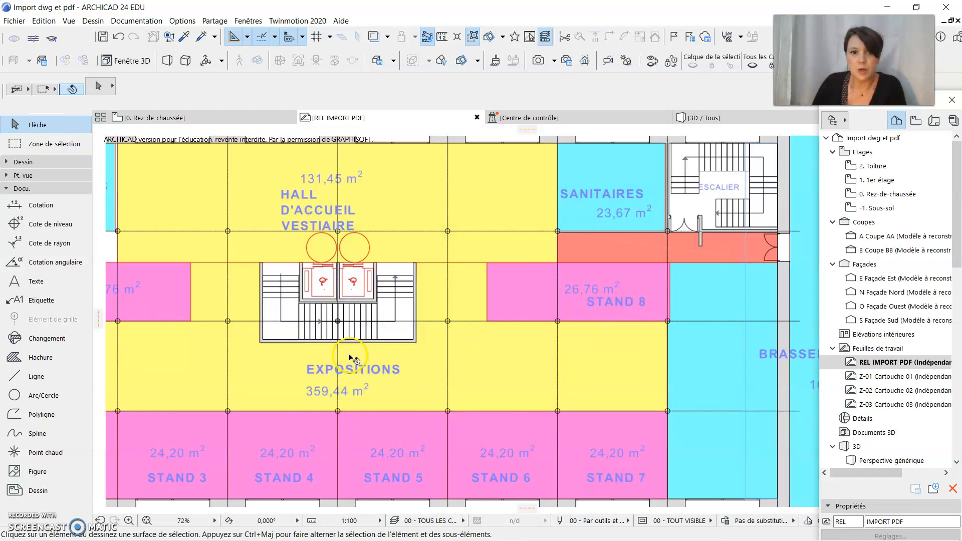
pyautogui.scroll(-3, 340, 359)
pyautogui.moveTo(324, 376); pyautogui.dragTo(463, 336, button='middle')
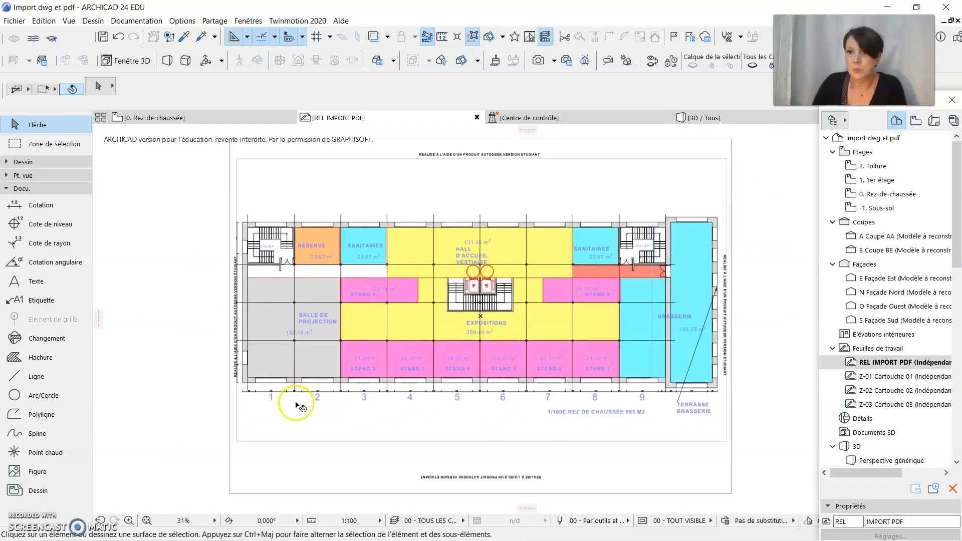
pyautogui.click(442, 37)
pyautogui.scroll(4, 244, 395)
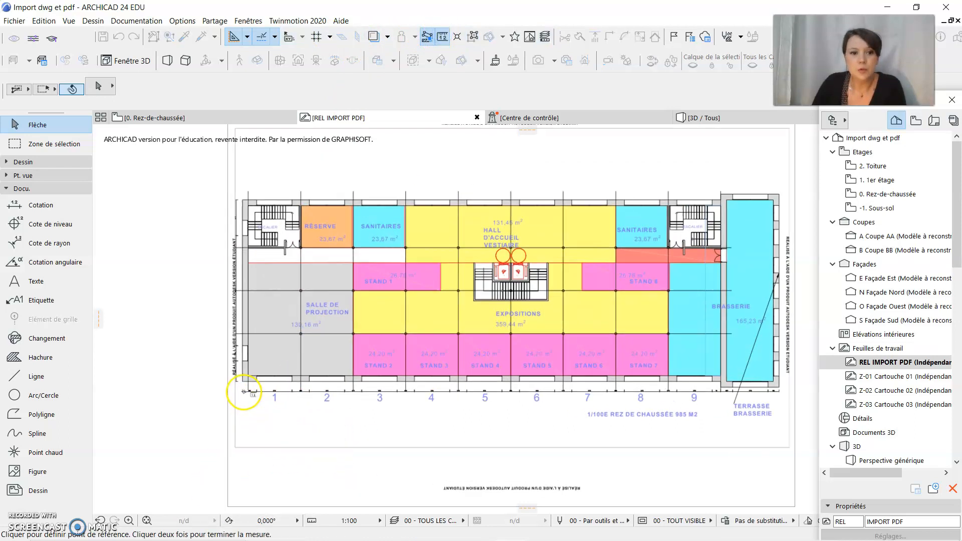
pyautogui.scroll(6, 245, 398)
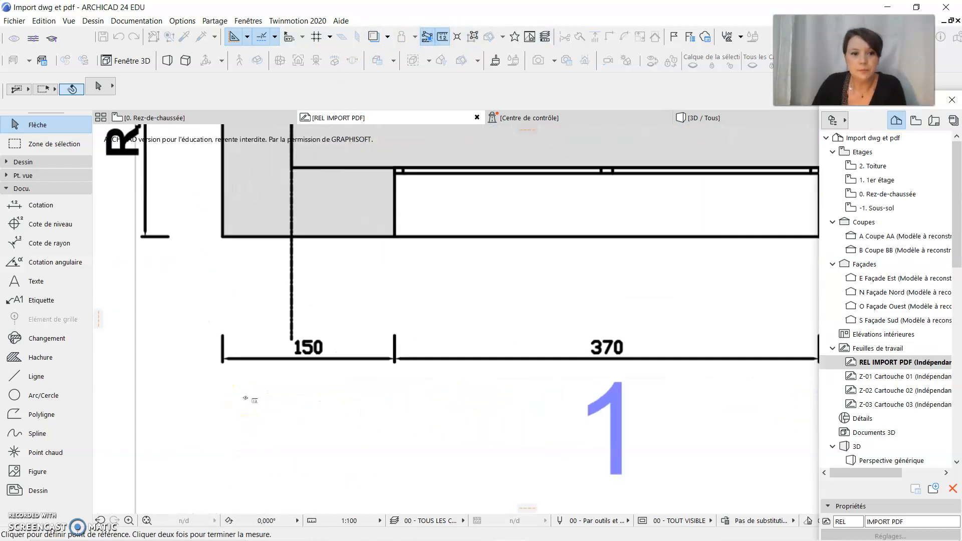
pyautogui.scroll(4, 226, 365)
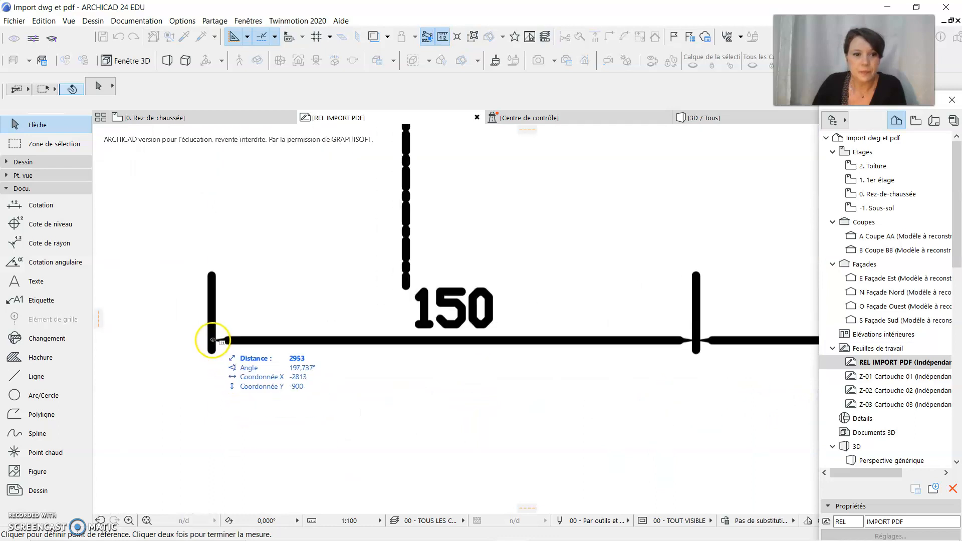
pyautogui.click(213, 340)
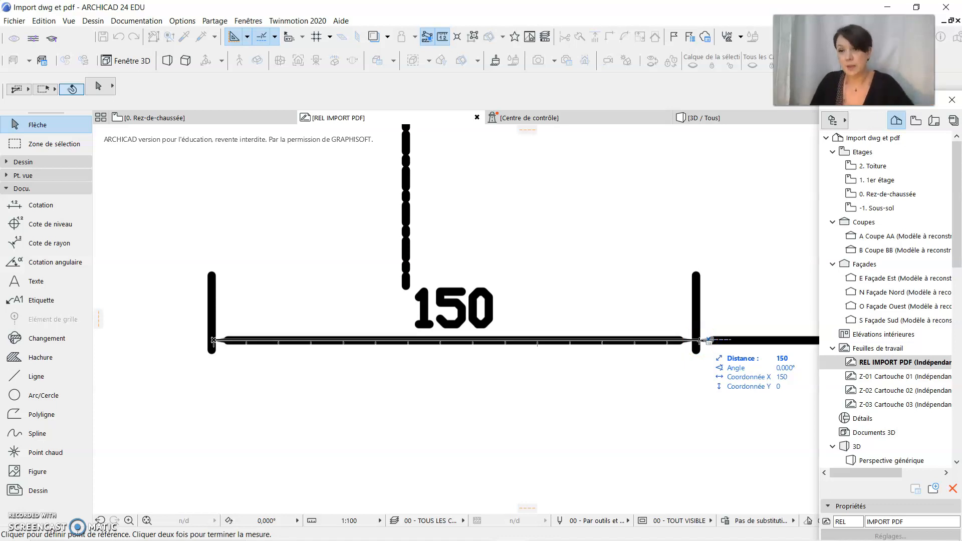
pyautogui.press('Escape')
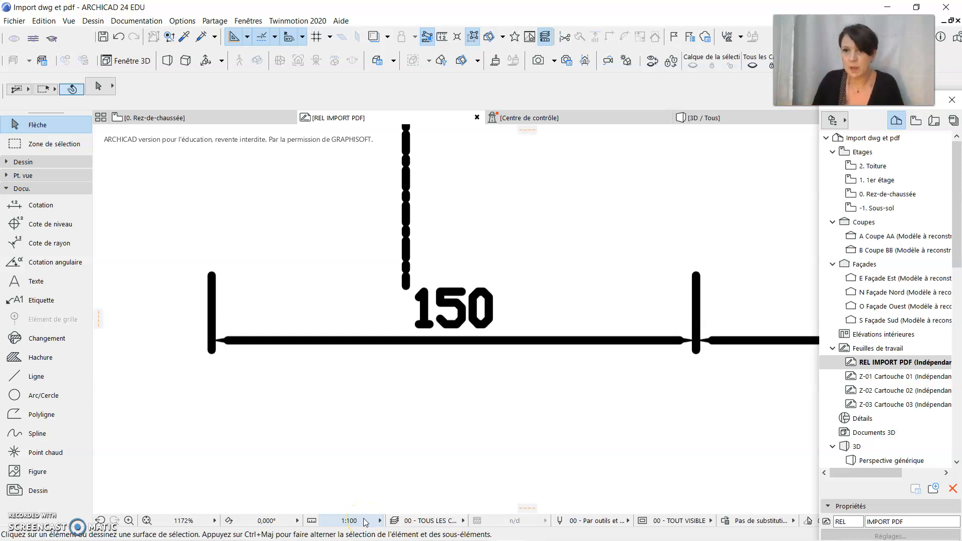
pyautogui.scroll(-5, 296, 443)
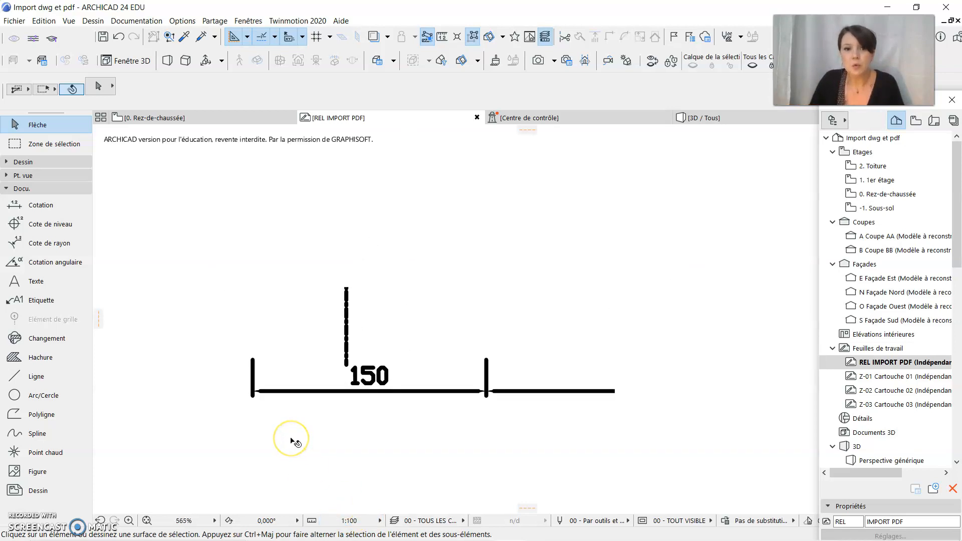
pyautogui.scroll(-3, 295, 435)
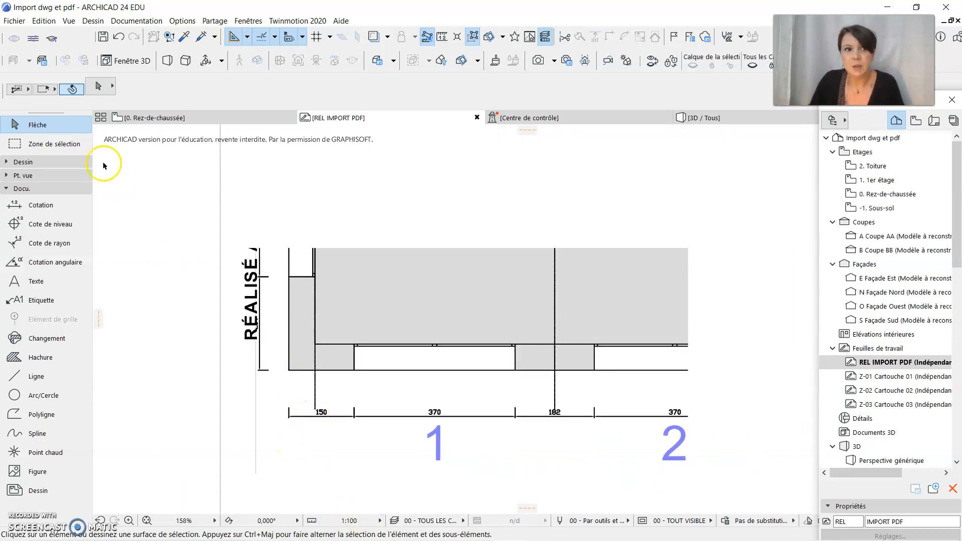
pyautogui.click(20, 22)
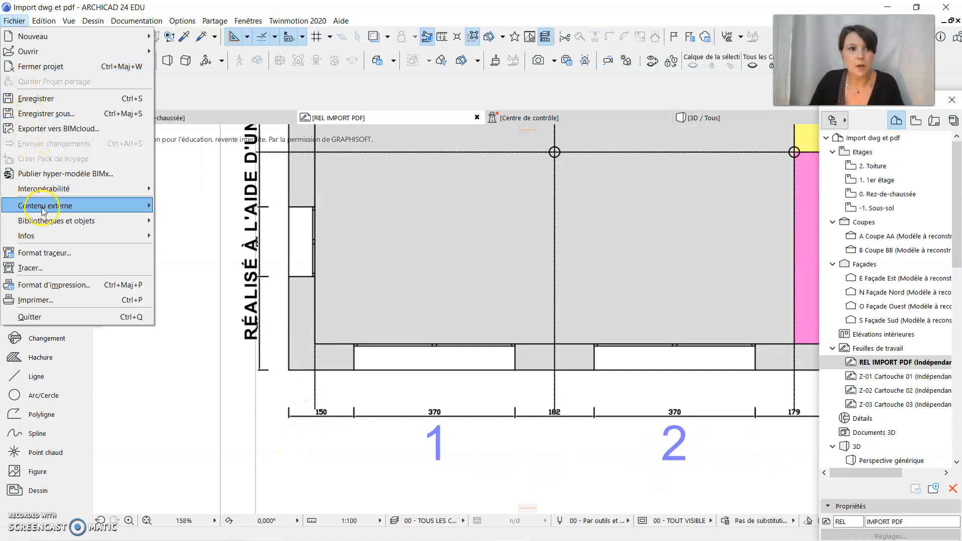
pyautogui.moveTo(46, 210)
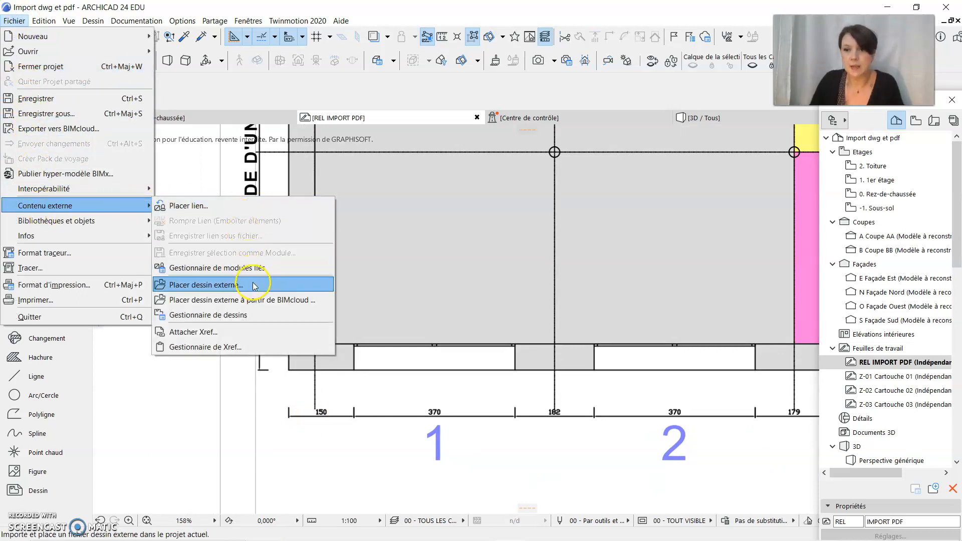
pyautogui.click(429, 467)
pyautogui.scroll(-2, 429, 470)
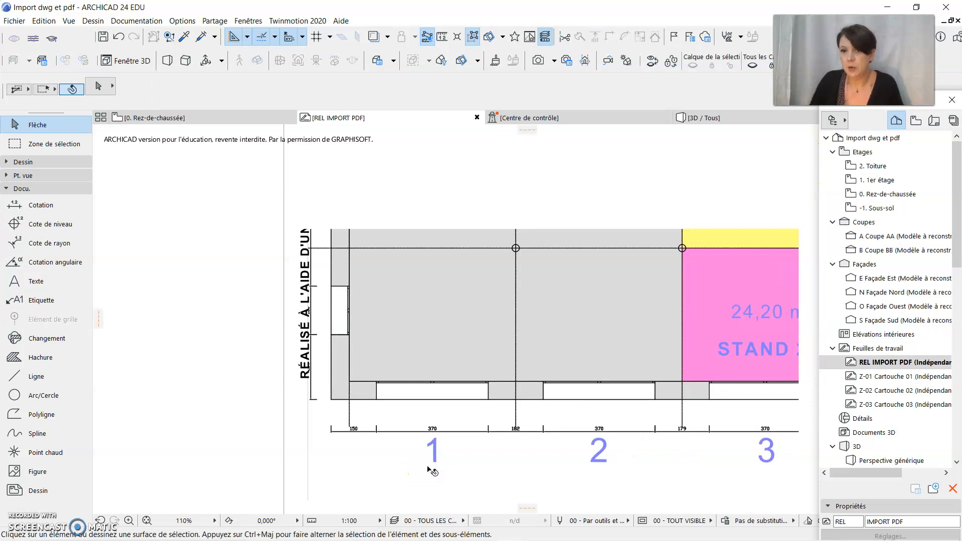
# Step: Delete the placed PDF drawing from the REL IMPORT PDF worksheet
pyautogui.click(428, 463)
pyautogui.click(466, 425)
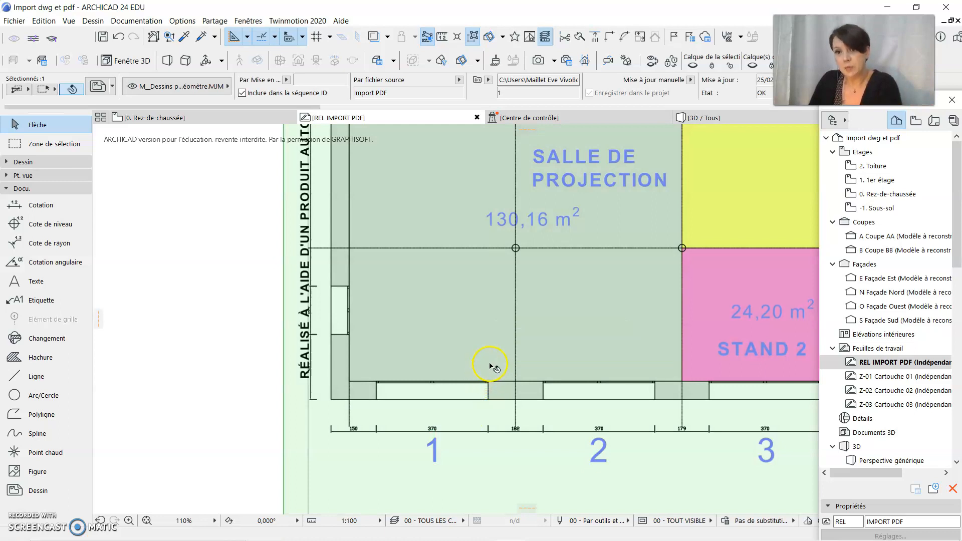
pyautogui.press('Delete')
# Step: Set the worksheet's scale to 1:1 and place the external drawing Import PDF.pdf on the empty worksheet
pyautogui.click(359, 519)
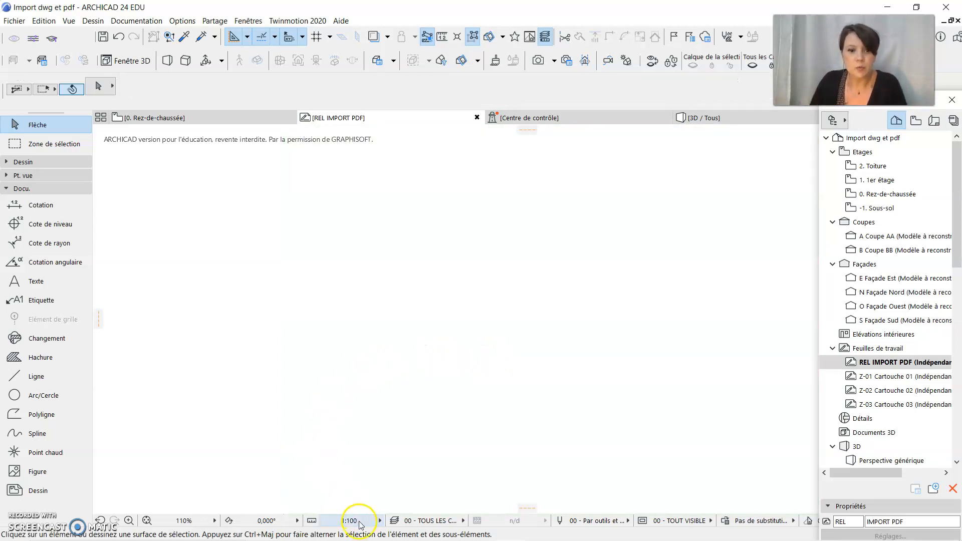
pyautogui.click(418, 373)
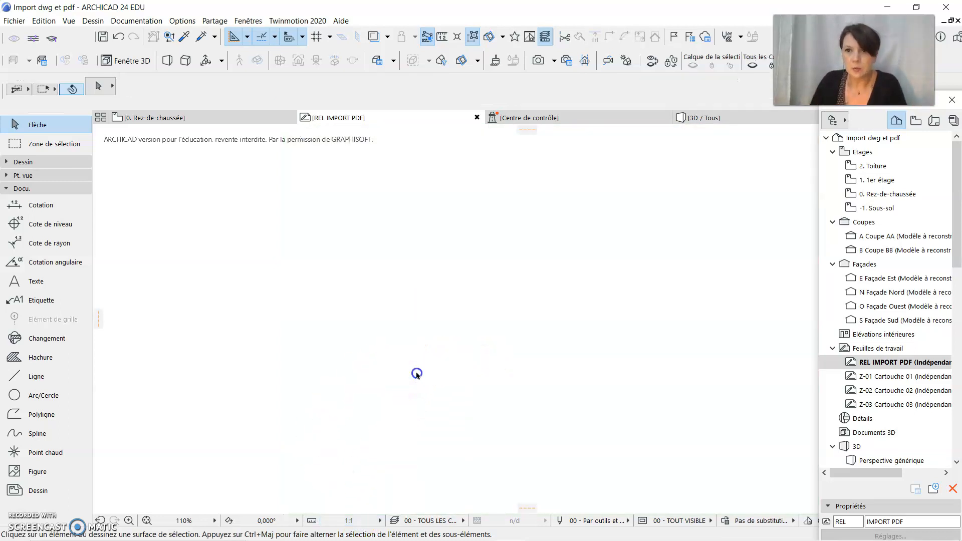
pyautogui.click(14, 21)
pyautogui.moveTo(58, 206)
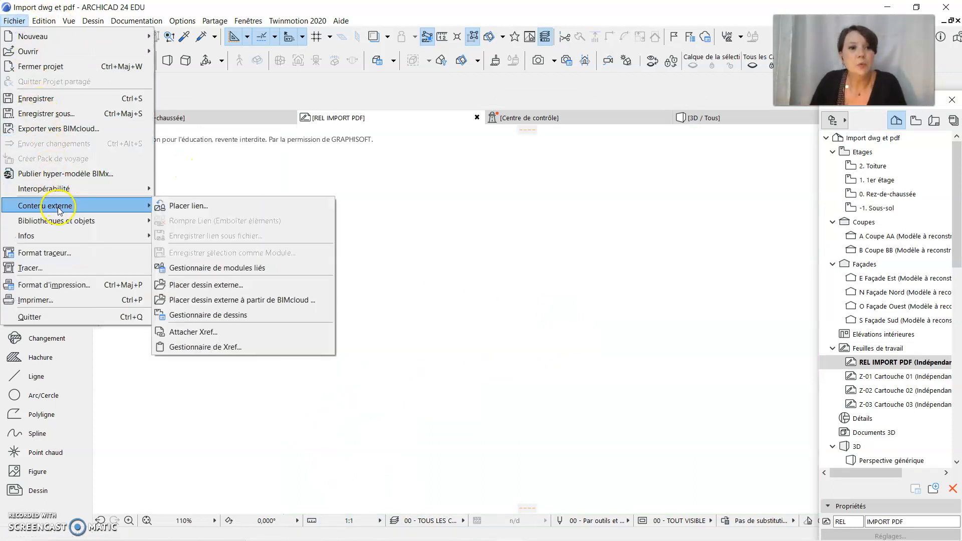
pyautogui.click(237, 285)
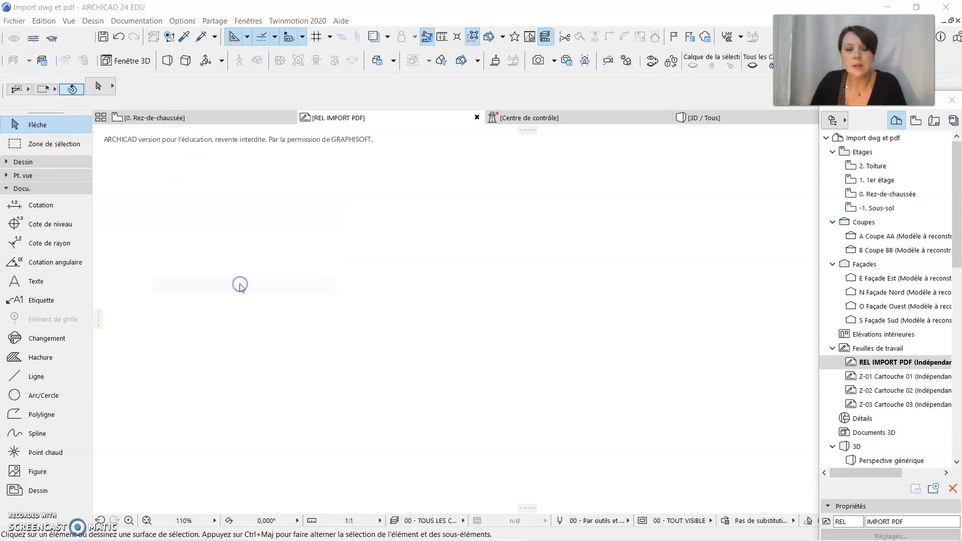
pyautogui.click(652, 134)
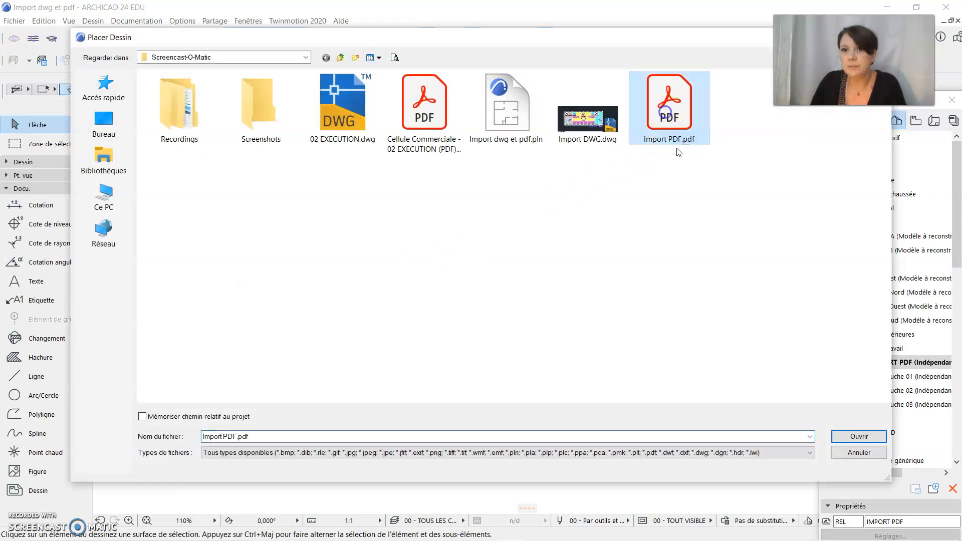
pyautogui.click(842, 437)
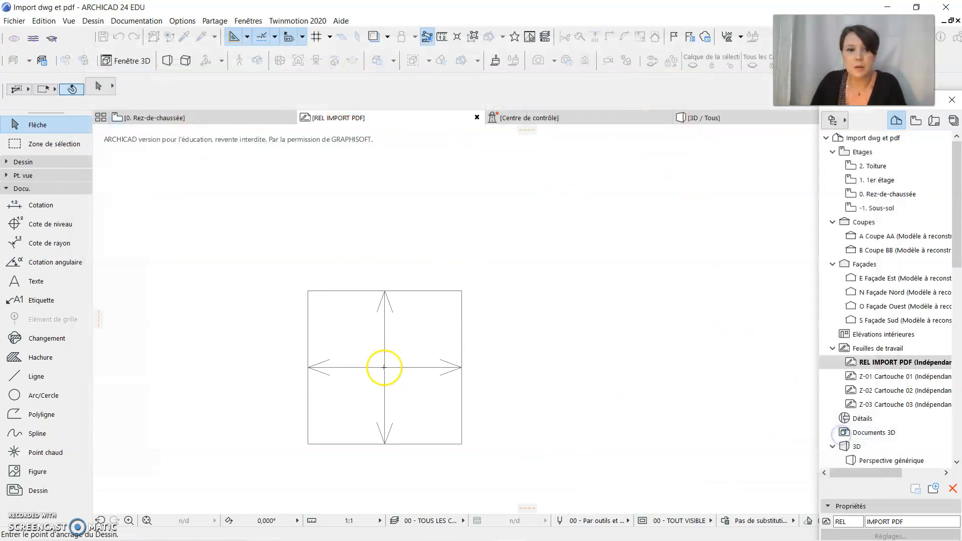
pyautogui.scroll(-3, 417, 365)
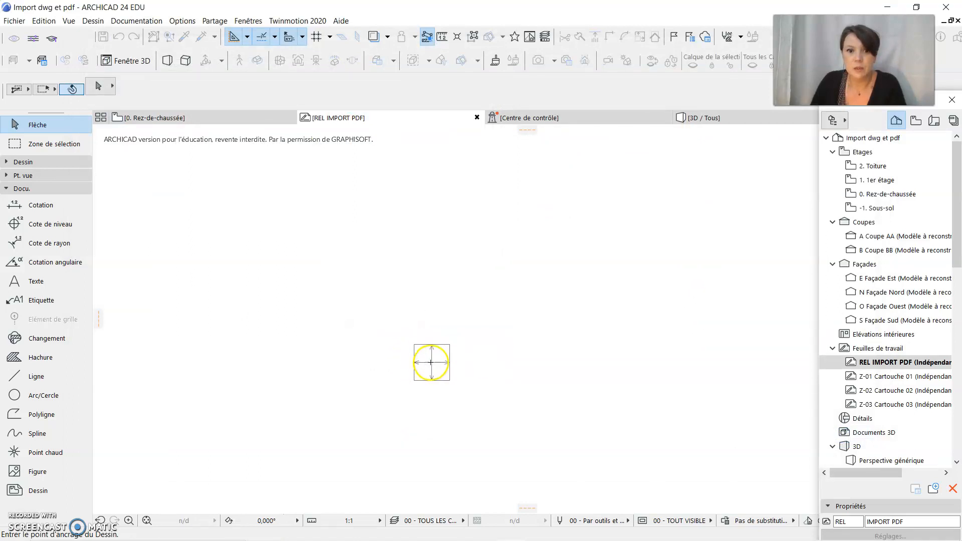
pyautogui.click(404, 373)
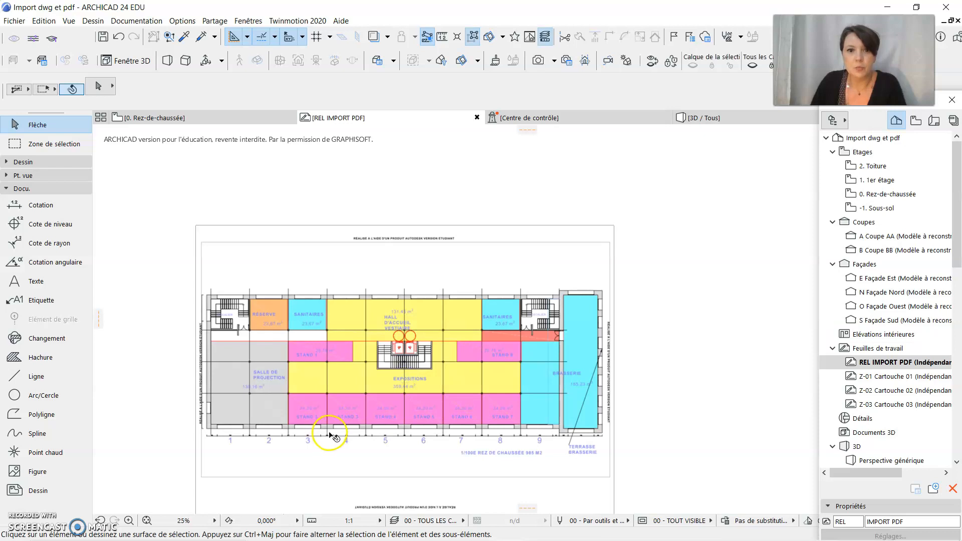
# Step: Measure the first dimension segment labelled 150 below the lower-left corner of the plan placed at 1:1
pyautogui.scroll(-2, 331, 438)
pyautogui.scroll(5, 296, 354)
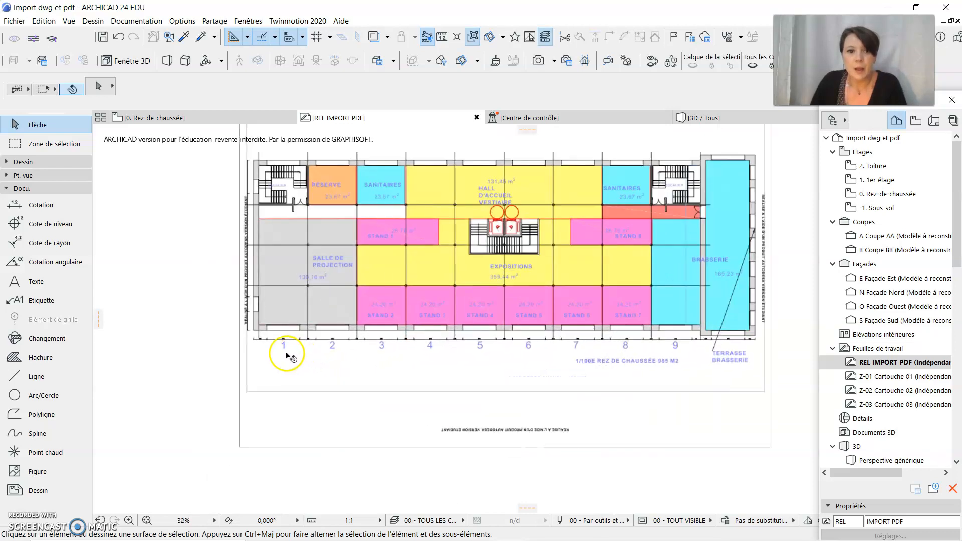
pyautogui.scroll(2, 249, 331)
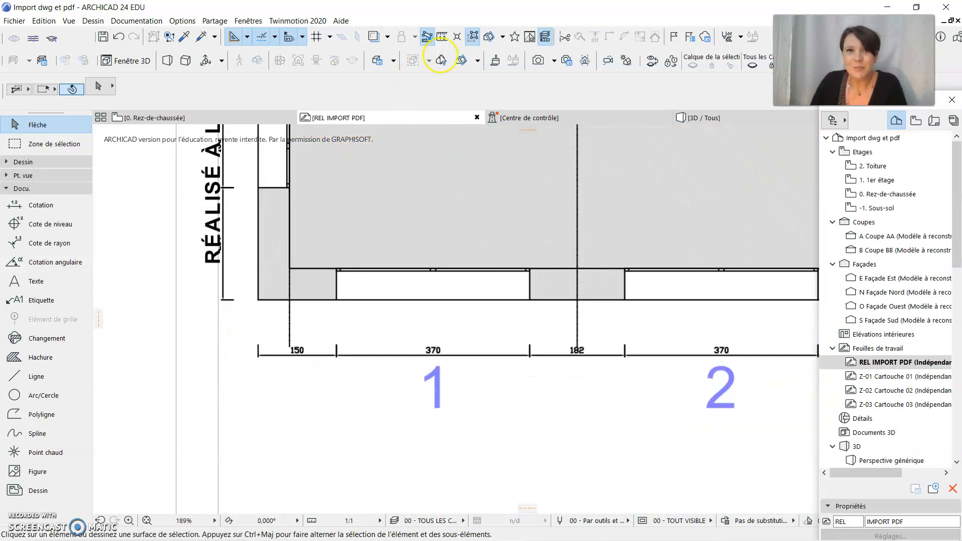
pyautogui.click(444, 37)
pyautogui.scroll(5, 262, 350)
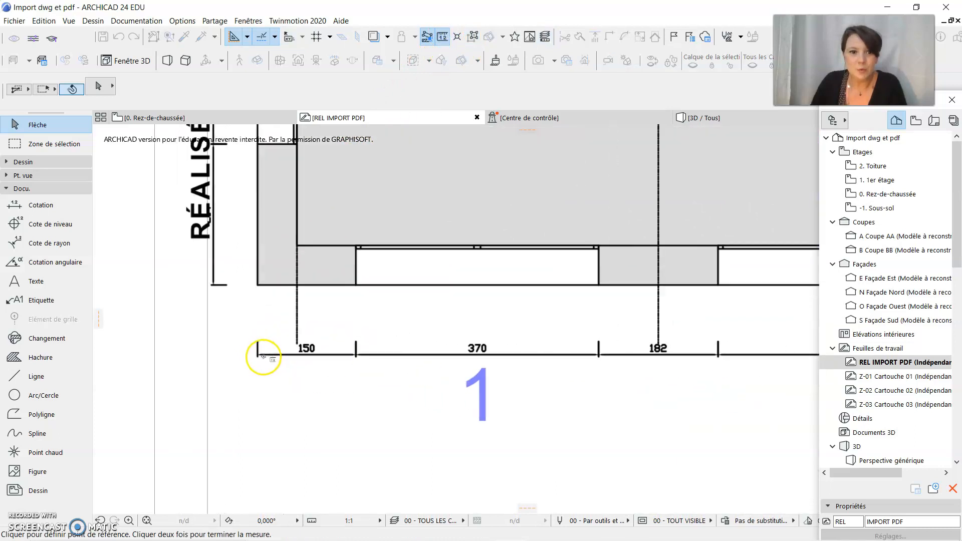
pyautogui.scroll(4, 264, 359)
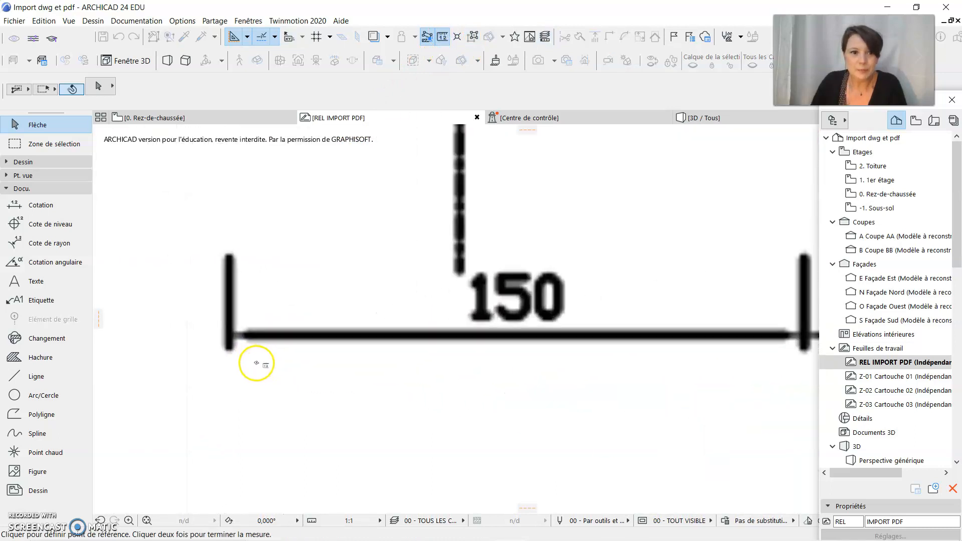
pyautogui.click(232, 337)
pyautogui.scroll(-2, 383, 345)
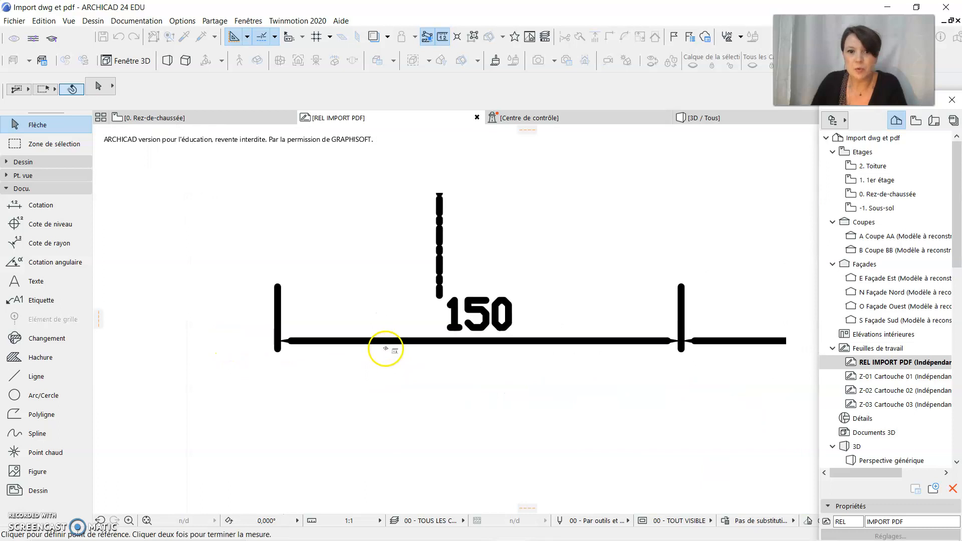
pyautogui.moveTo(566, 387); pyautogui.dragTo(468, 413, button='middle')
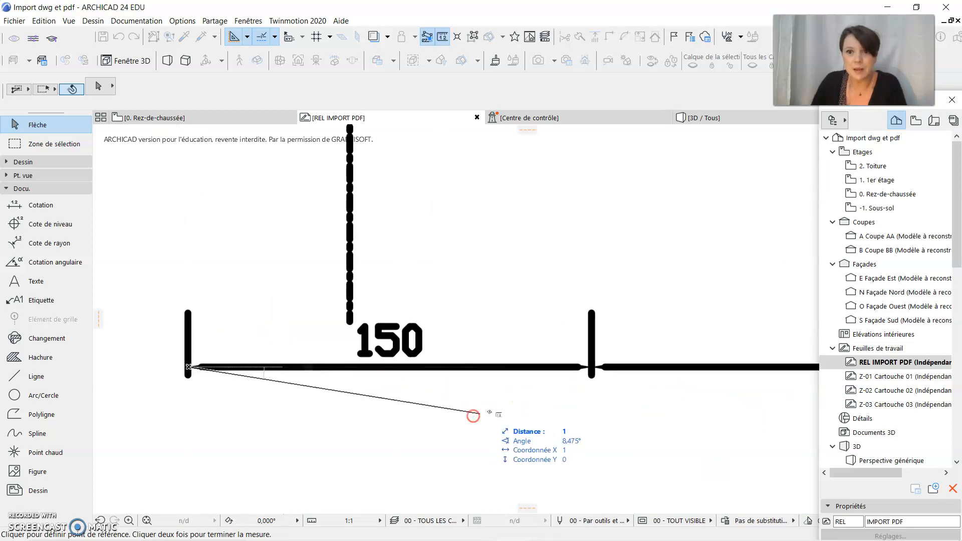
pyautogui.doubleClick(593, 367)
# Step: Start exploding the placed PDF drawing in the current view, with the option to keep the original elements disabled
pyautogui.scroll(-3, 476, 407)
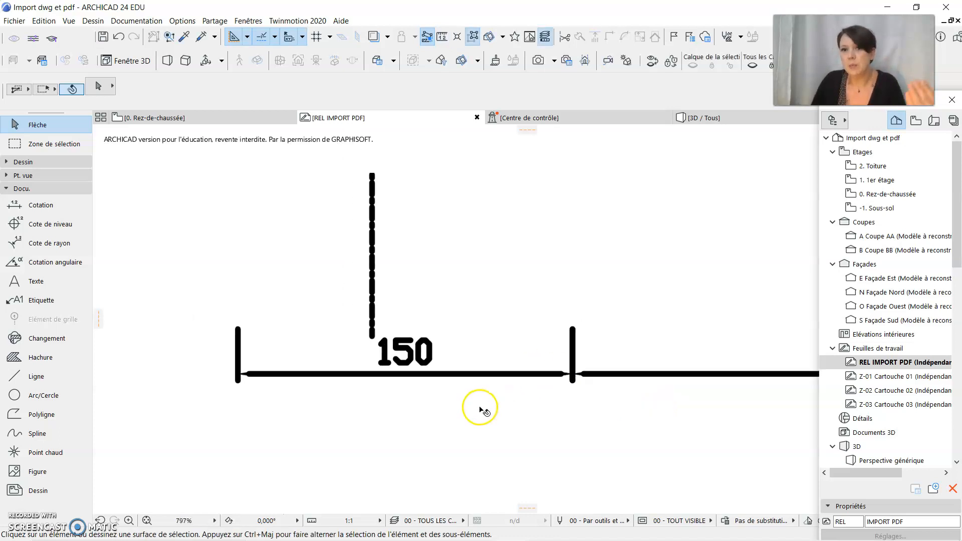
pyautogui.scroll(-3, 479, 406)
pyautogui.scroll(-3, 490, 386)
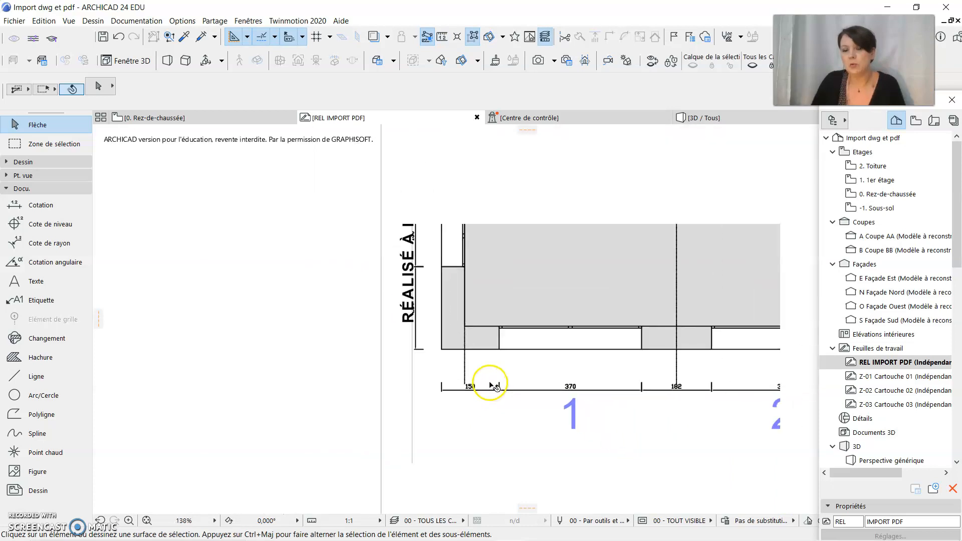
pyautogui.moveTo(546, 326); pyautogui.dragTo(466, 355, button='middle')
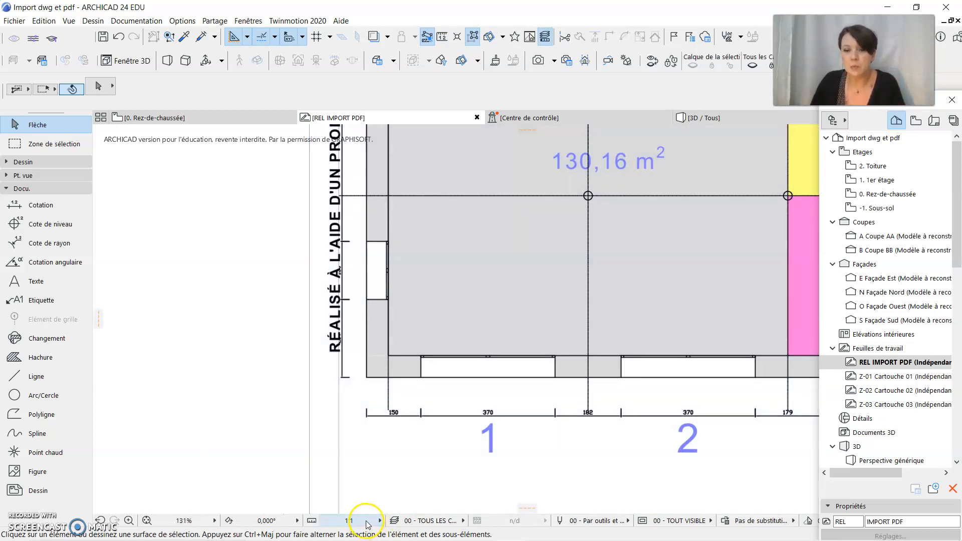
pyautogui.scroll(-2, 463, 427)
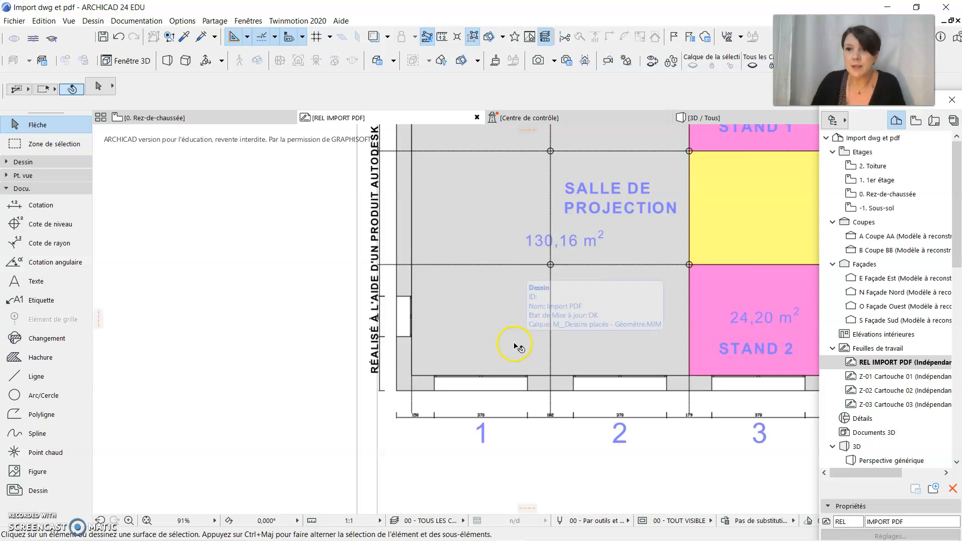
pyautogui.scroll(-2, 520, 336)
pyautogui.scroll(-2, 396, 318)
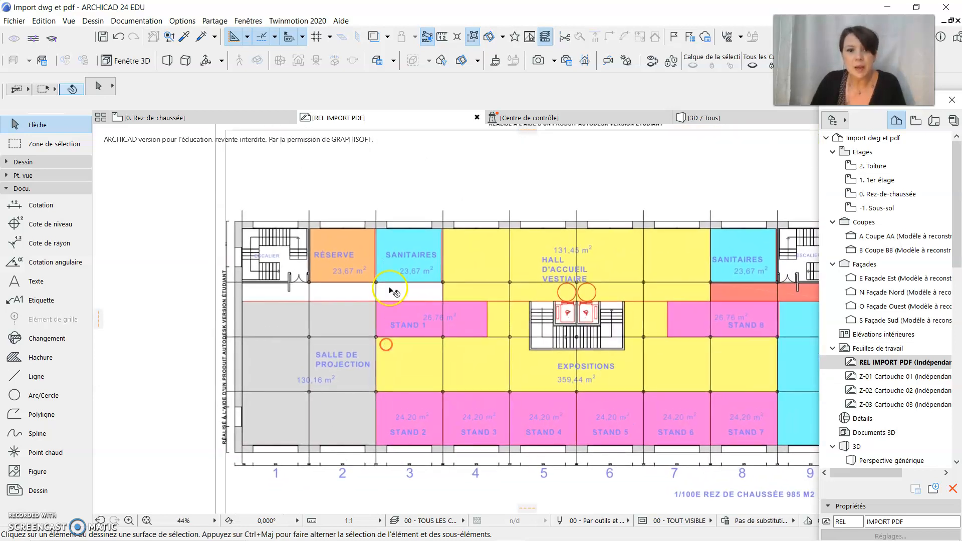
pyautogui.click(393, 268)
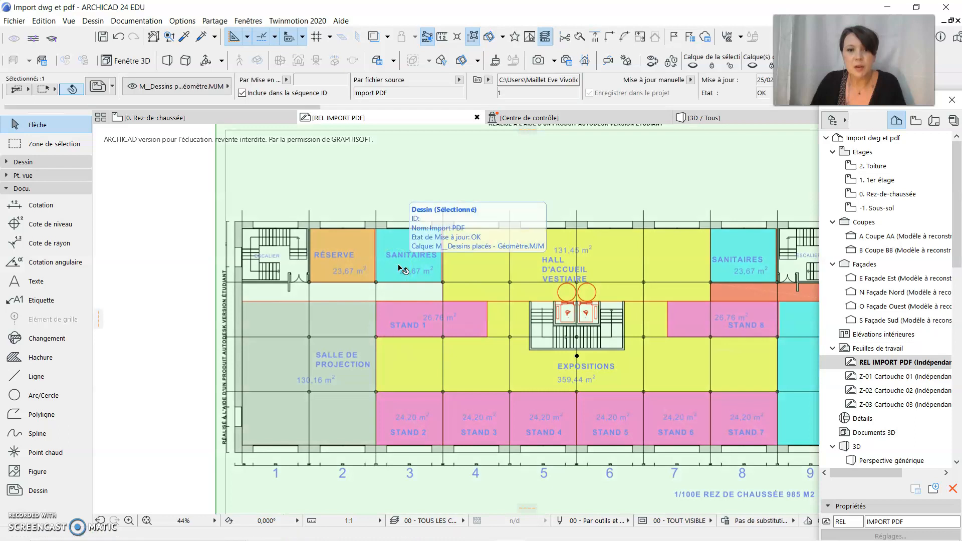
pyautogui.rightClick(339, 246)
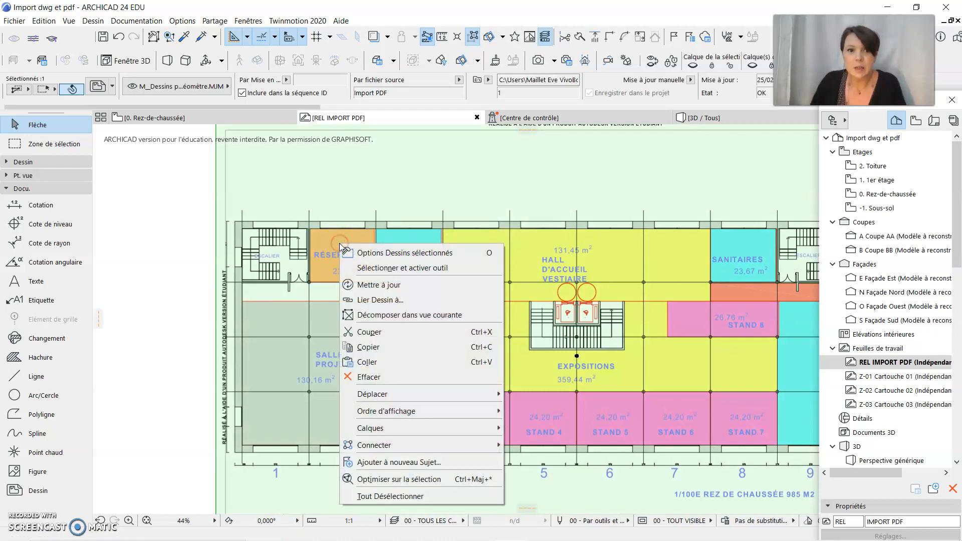
pyautogui.click(429, 316)
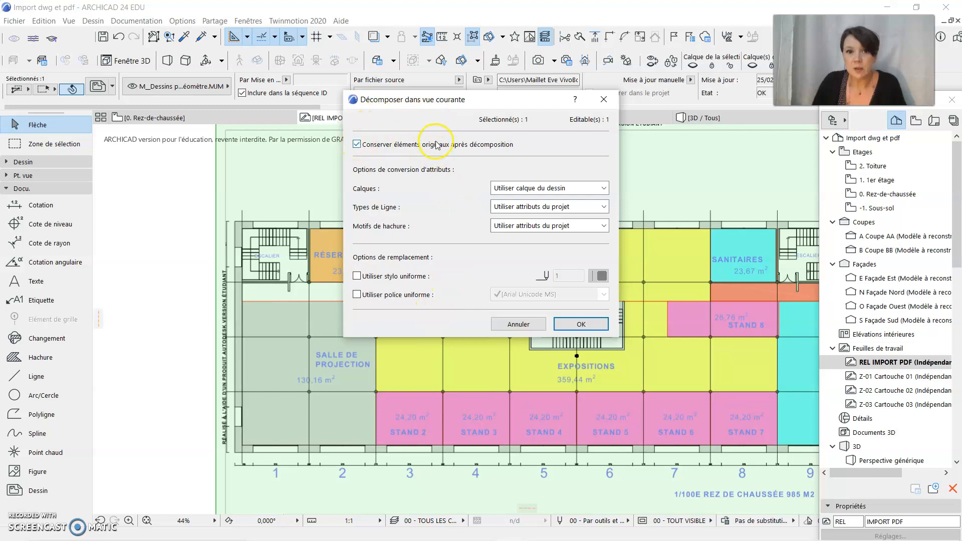
pyautogui.click(358, 144)
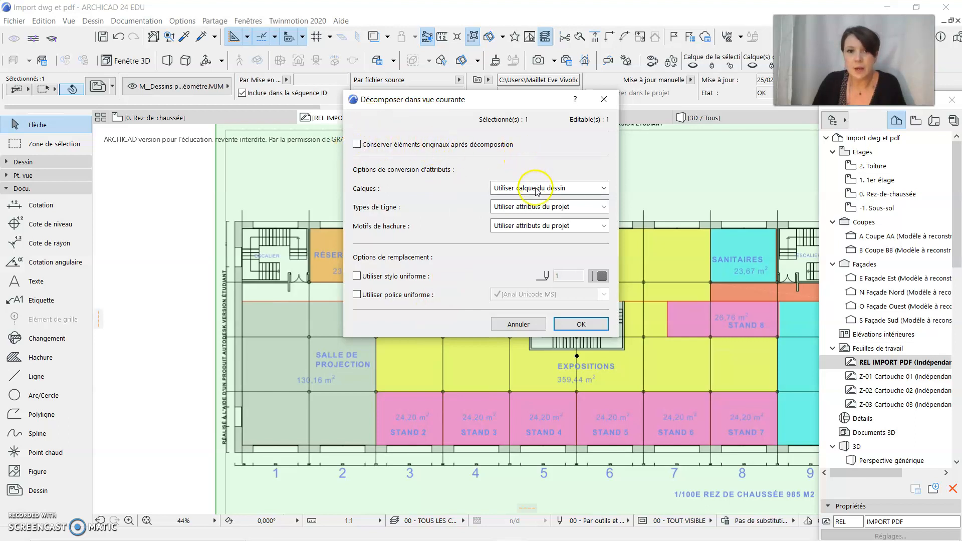
# Step: Explode the PDF drawing with its nested layers imported (Importer calques emboîtés) and line types using the project attributes
pyautogui.click(571, 190)
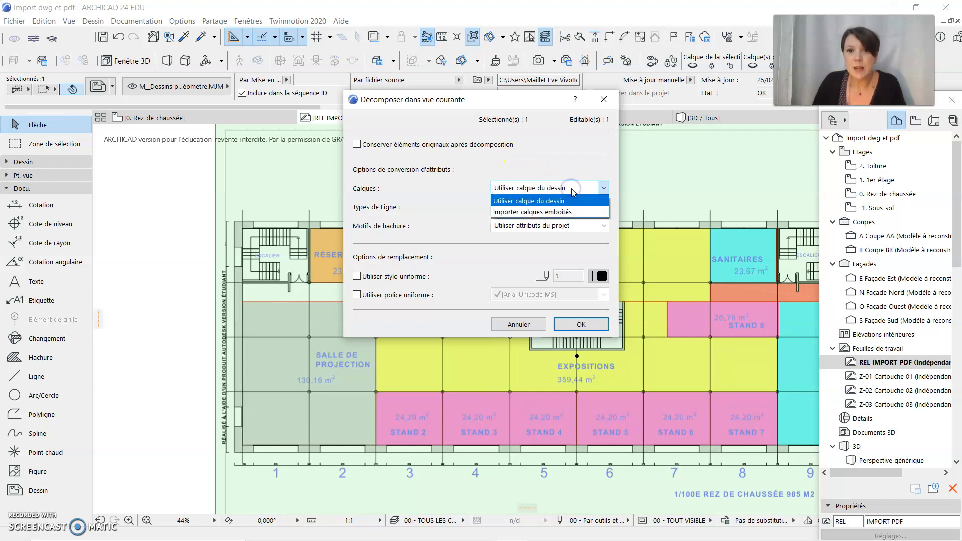
pyautogui.click(572, 203)
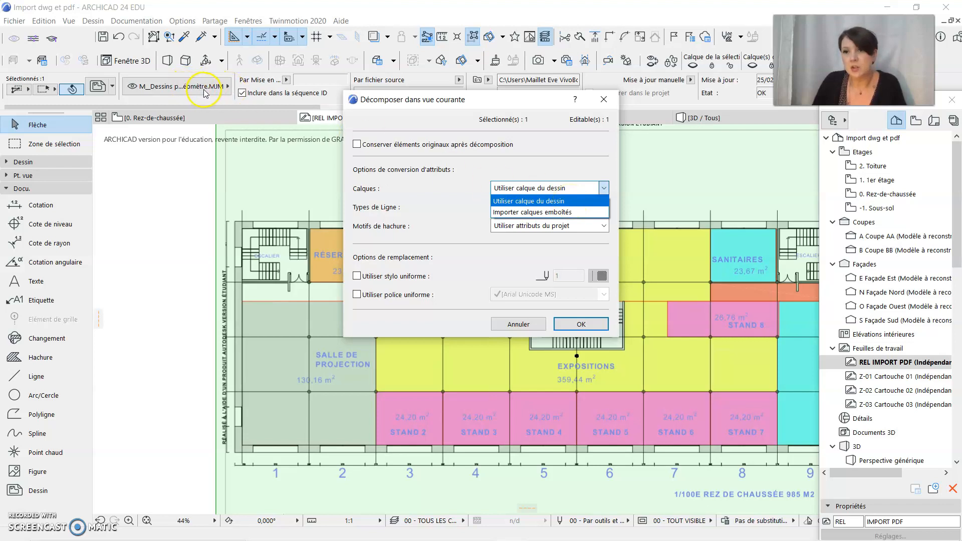
pyautogui.click(532, 214)
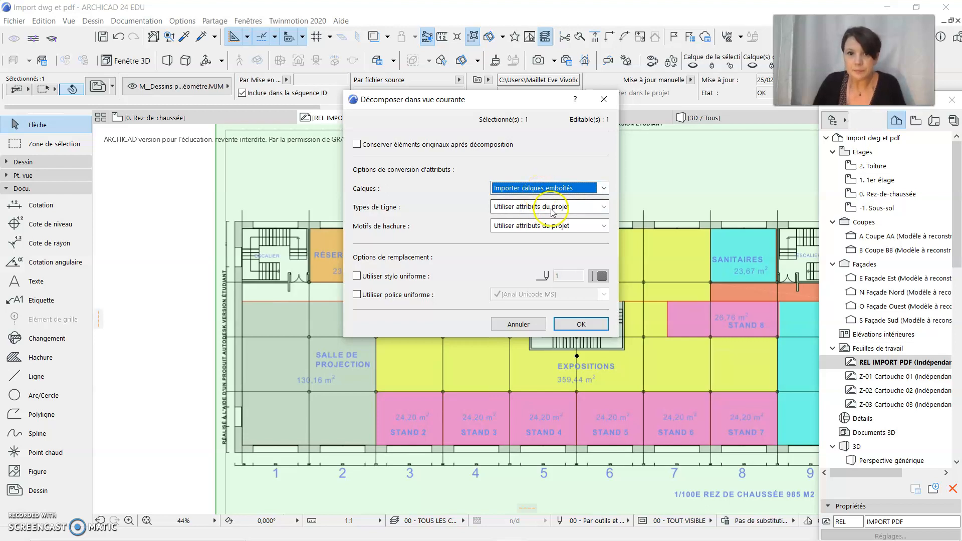
pyautogui.click(552, 210)
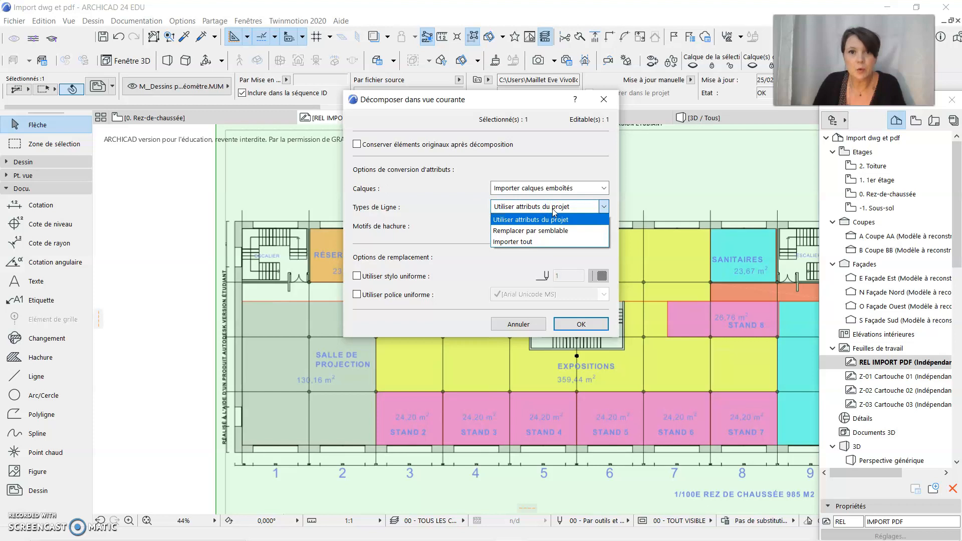
pyautogui.click(553, 213)
pyautogui.click(502, 284)
pyautogui.click(590, 324)
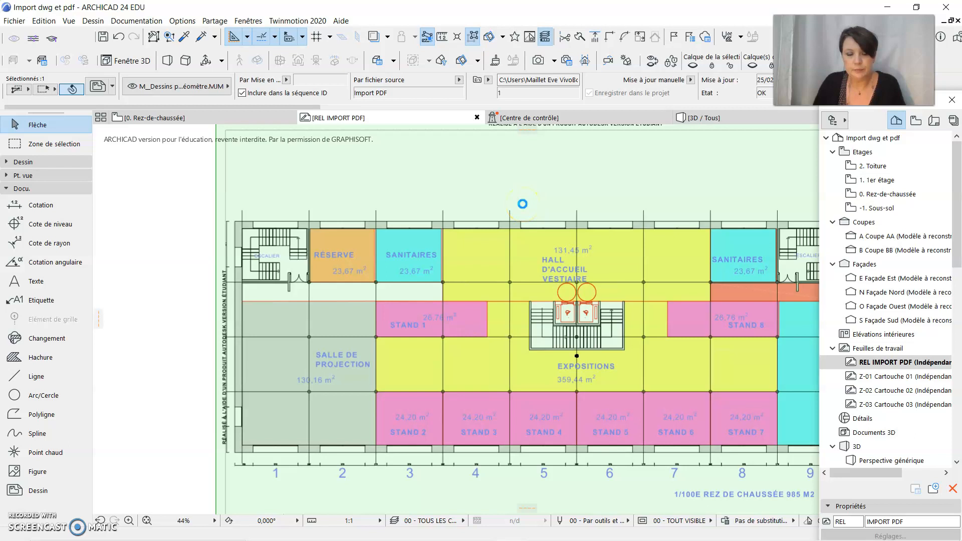
pyautogui.click(500, 204)
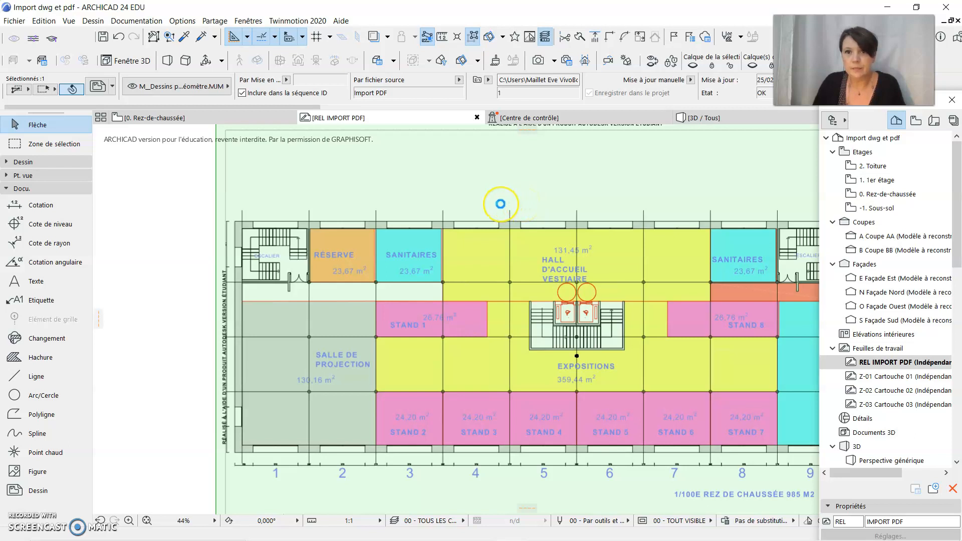
pyautogui.click(454, 226)
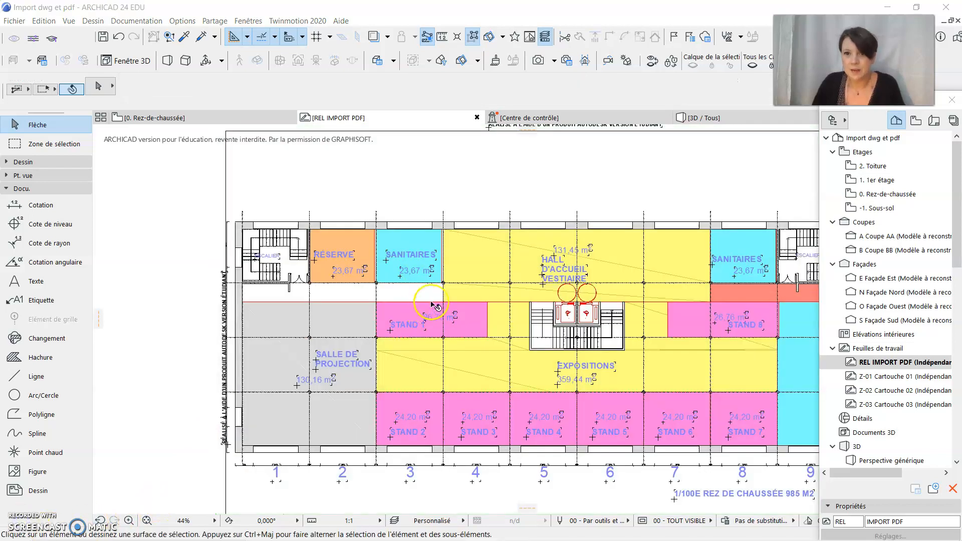
# Step: Select the polyline of a window in the plan's upper exterior wall and try to reposition its end point
pyautogui.click(476, 195)
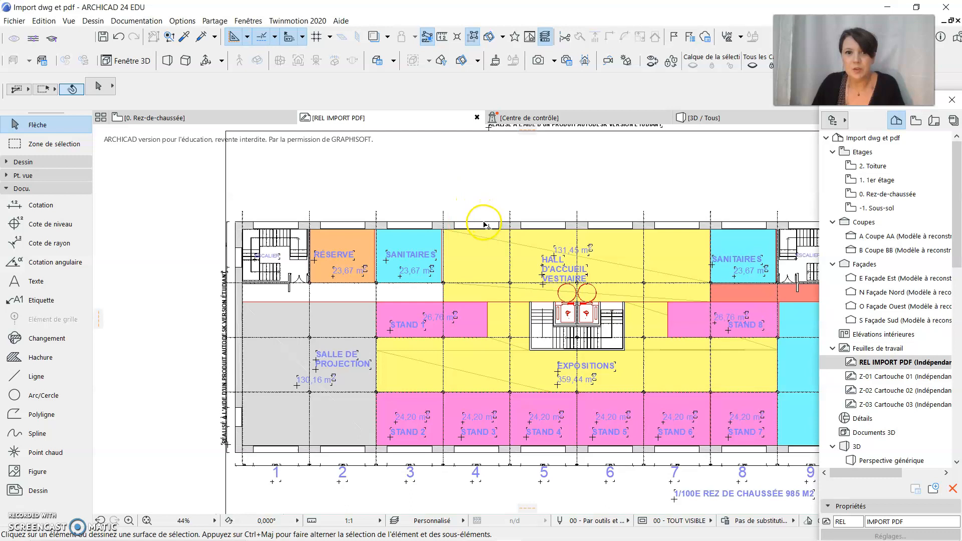
pyautogui.click(501, 229)
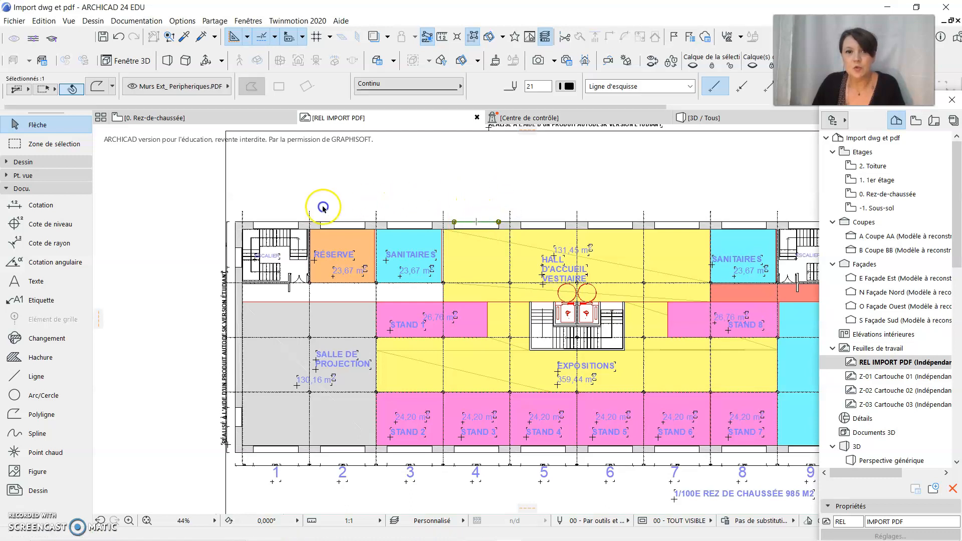
pyautogui.click(472, 297)
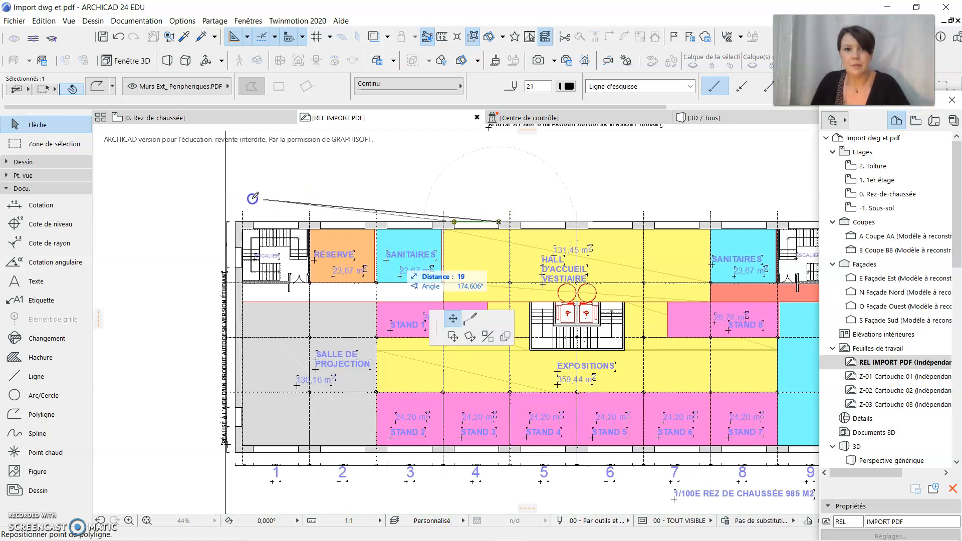
pyautogui.scroll(-3, 274, 191)
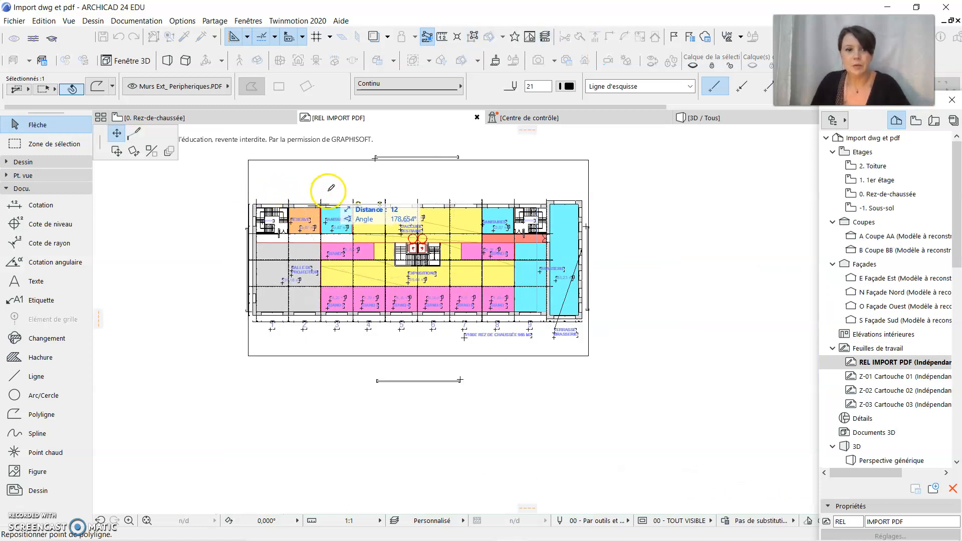
pyautogui.press('Escape')
pyautogui.press('Escape')
# Step: Select all the exploded plan elements and start a graphically defined resize that also affects walls, library elements, texts, arrows and markers
pyautogui.click(637, 398)
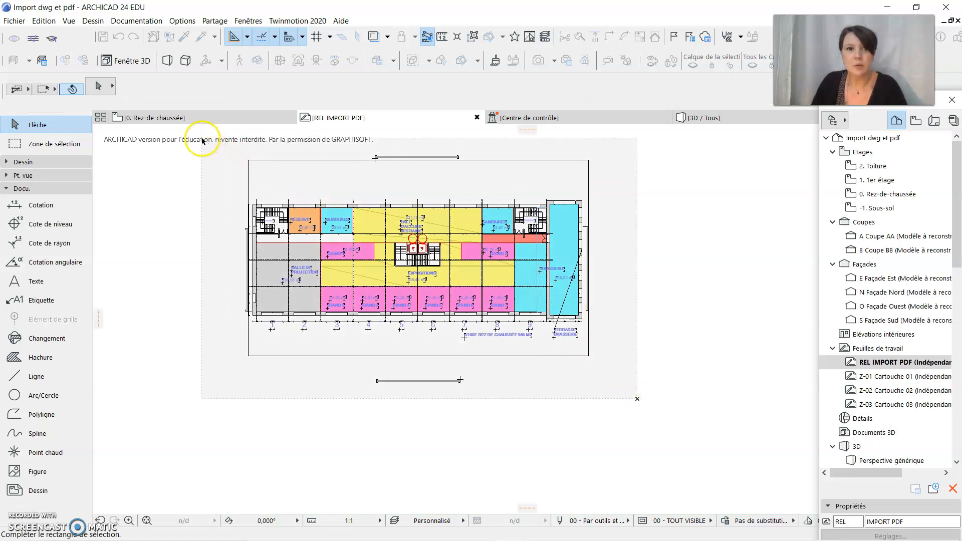
pyautogui.click(202, 139)
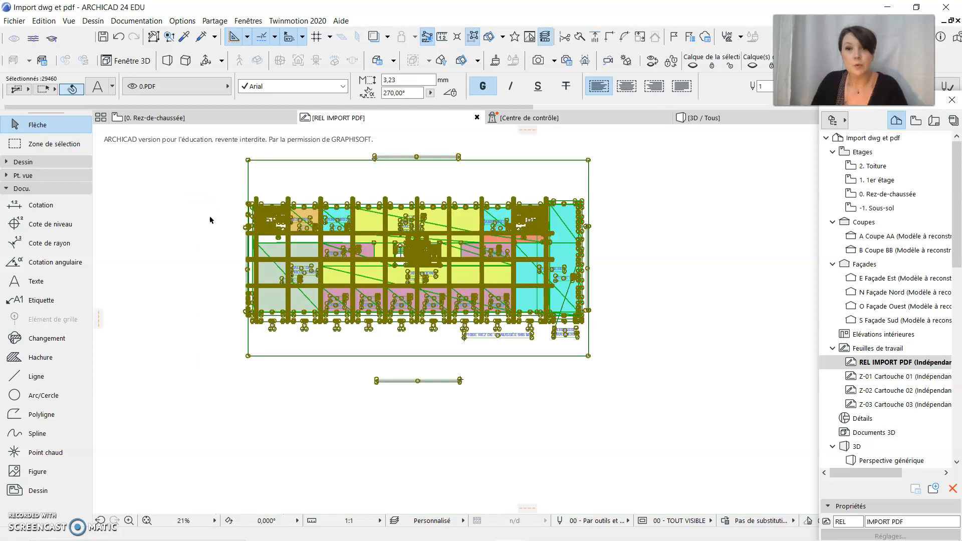
pyautogui.moveTo(211, 221); pyautogui.dragTo(227, 264, button='middle')
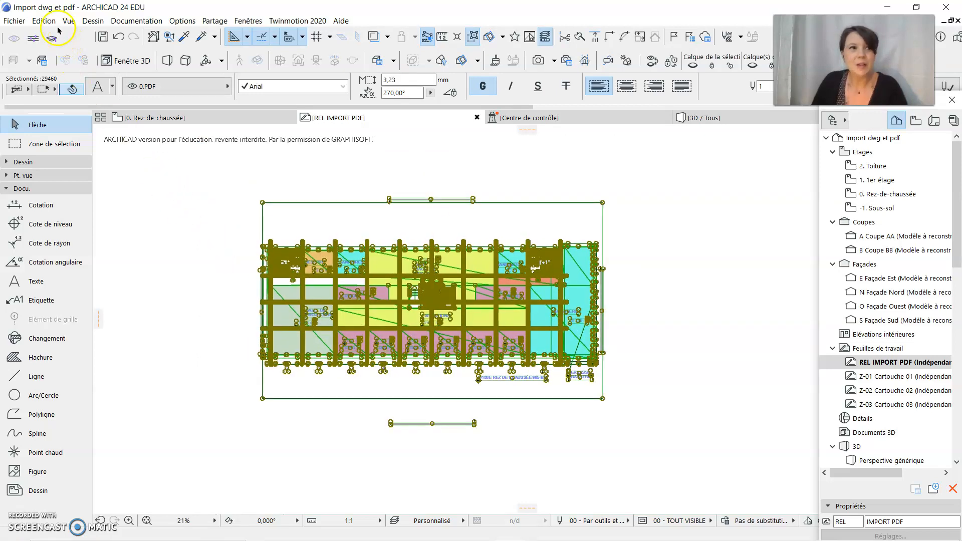
pyautogui.click(44, 21)
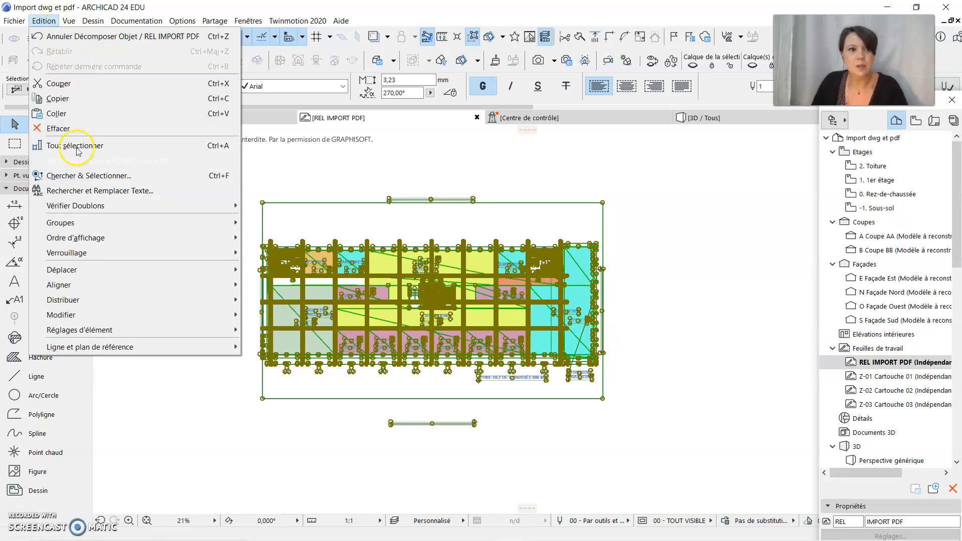
pyautogui.moveTo(93, 314)
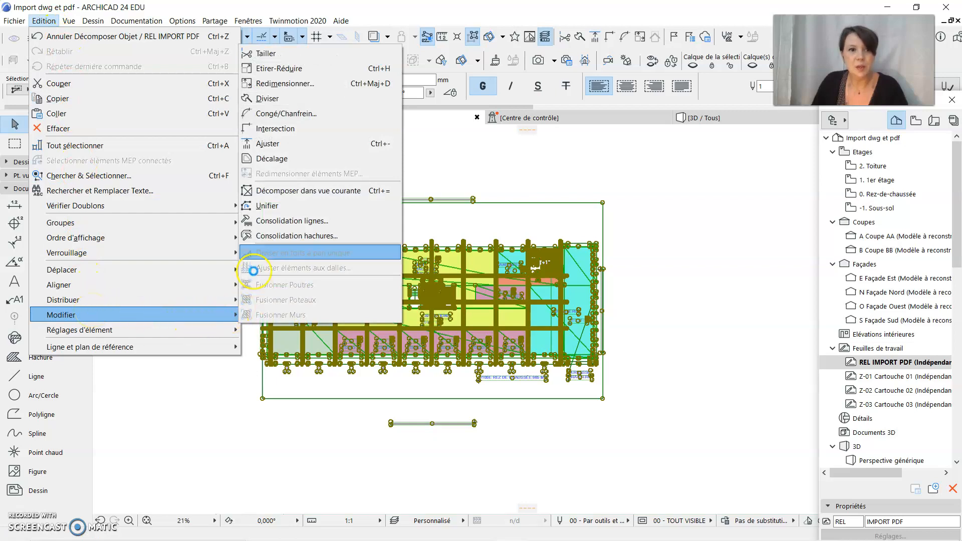
pyautogui.click(329, 83)
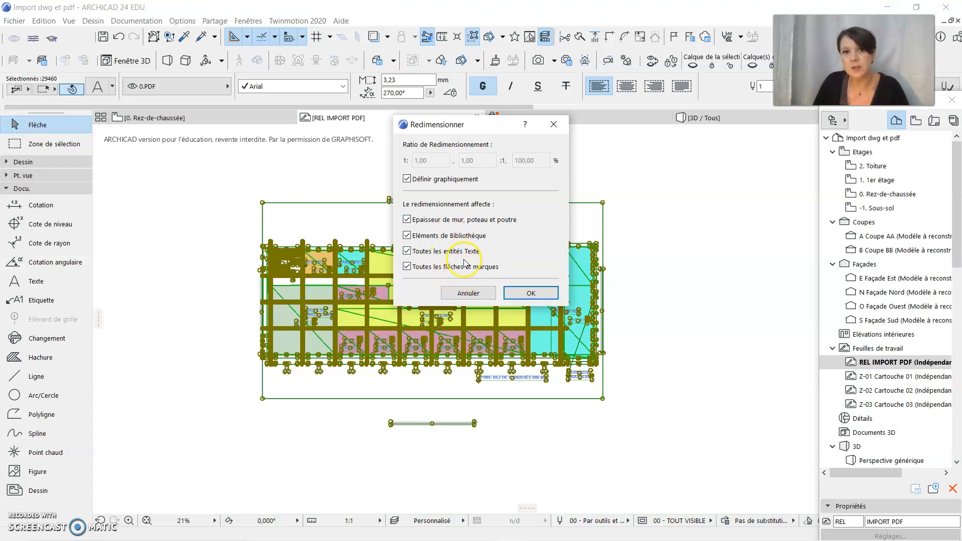
pyautogui.click(526, 294)
# Step: Resize the selected plan from the left end of the lower-left dimension segment labelled 150, setting that segment's length to 150
pyautogui.click(265, 374)
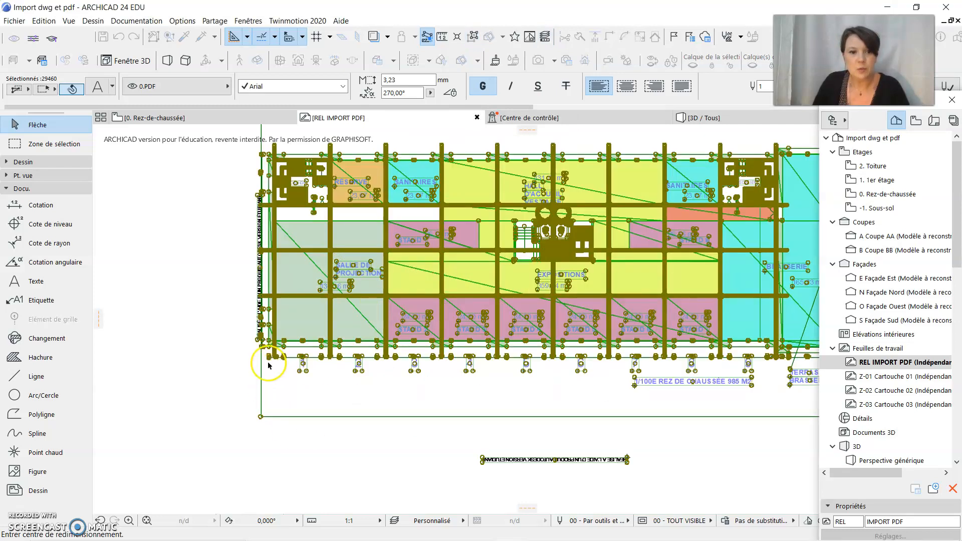
pyautogui.scroll(4, 270, 361)
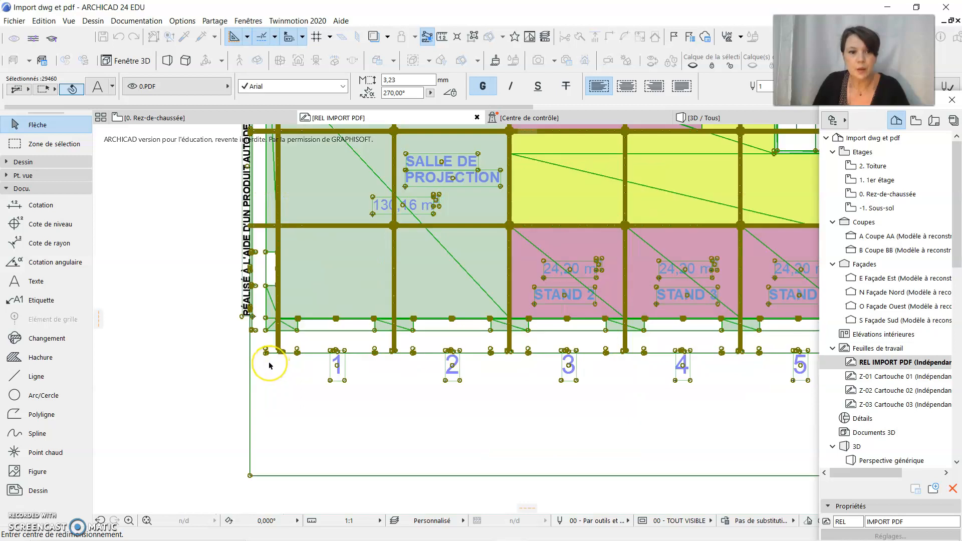
pyautogui.scroll(4, 269, 366)
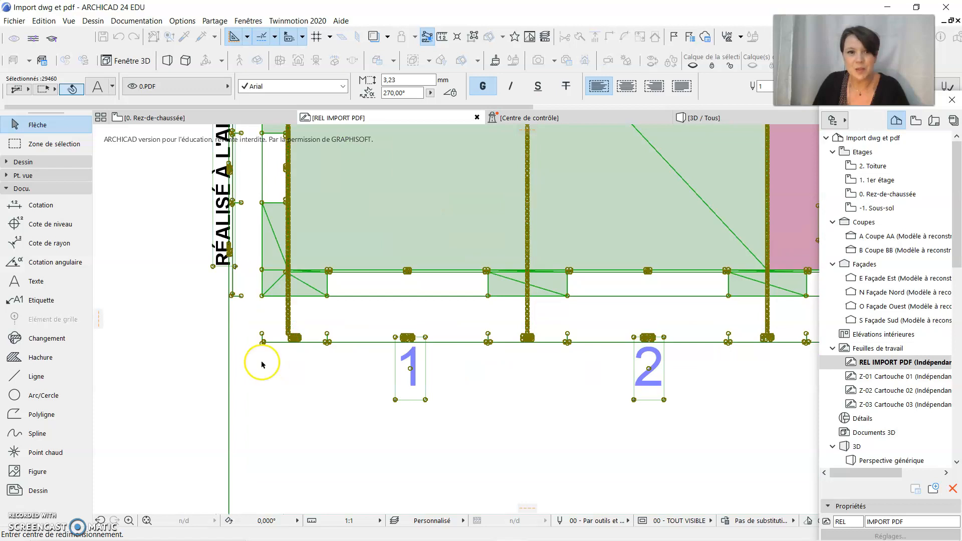
pyautogui.scroll(3, 261, 365)
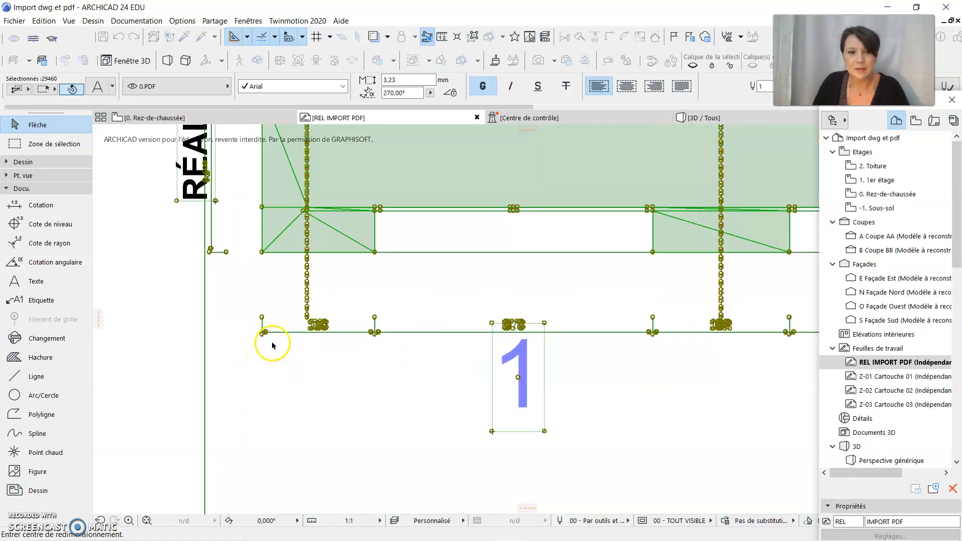
pyautogui.scroll(3, 271, 335)
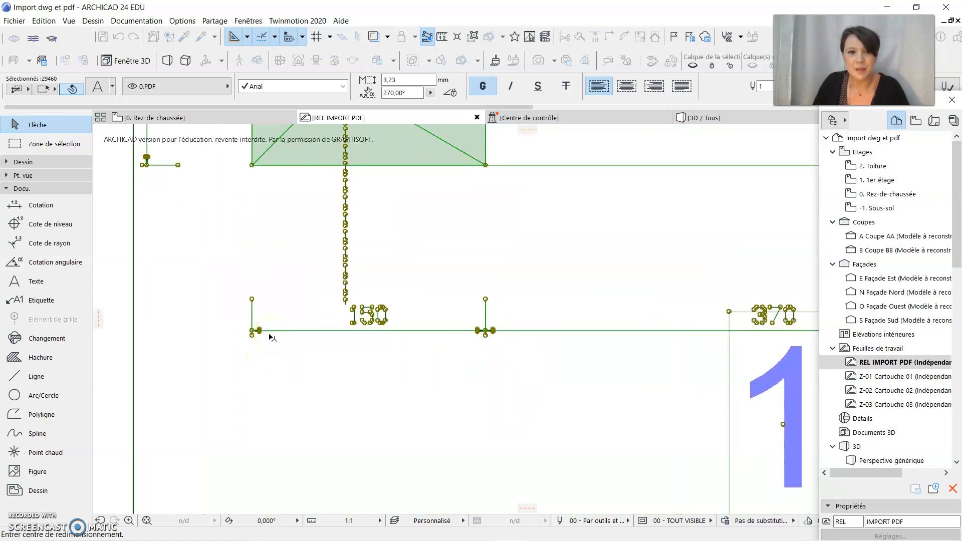
pyautogui.scroll(3, 252, 332)
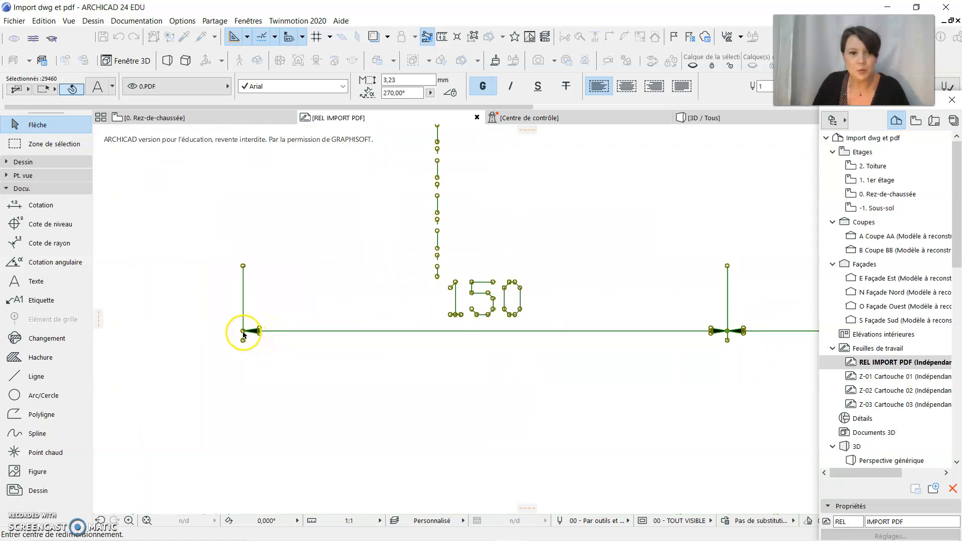
pyautogui.click(243, 332)
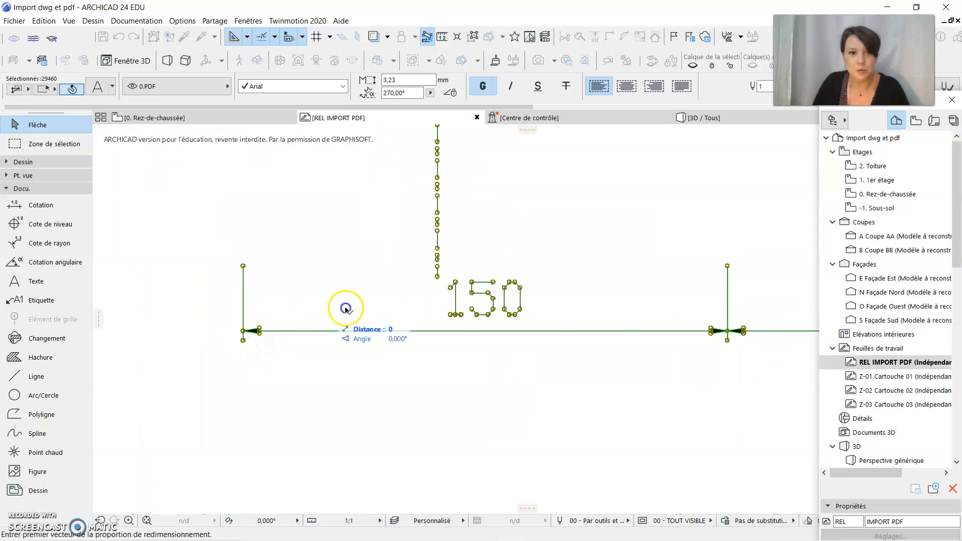
pyautogui.click(727, 332)
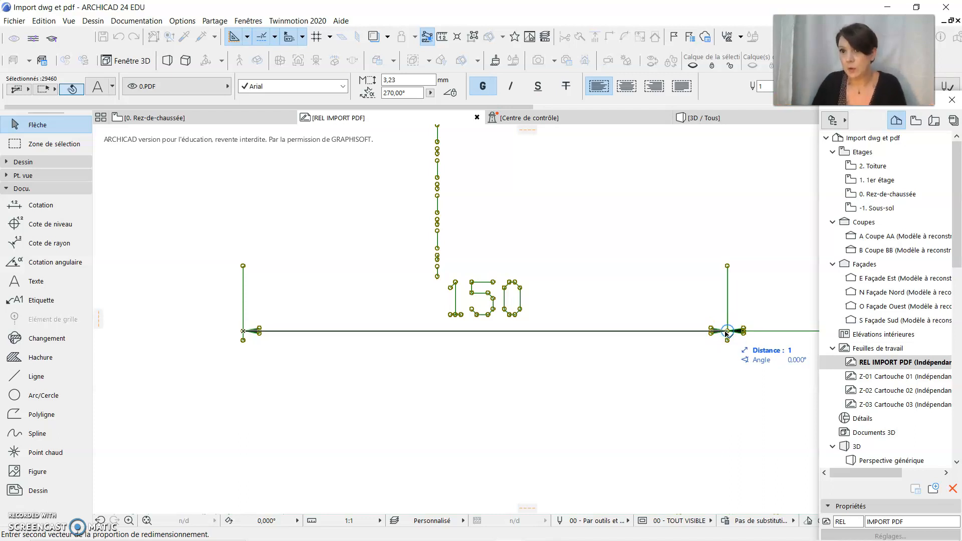
pyautogui.write('150')
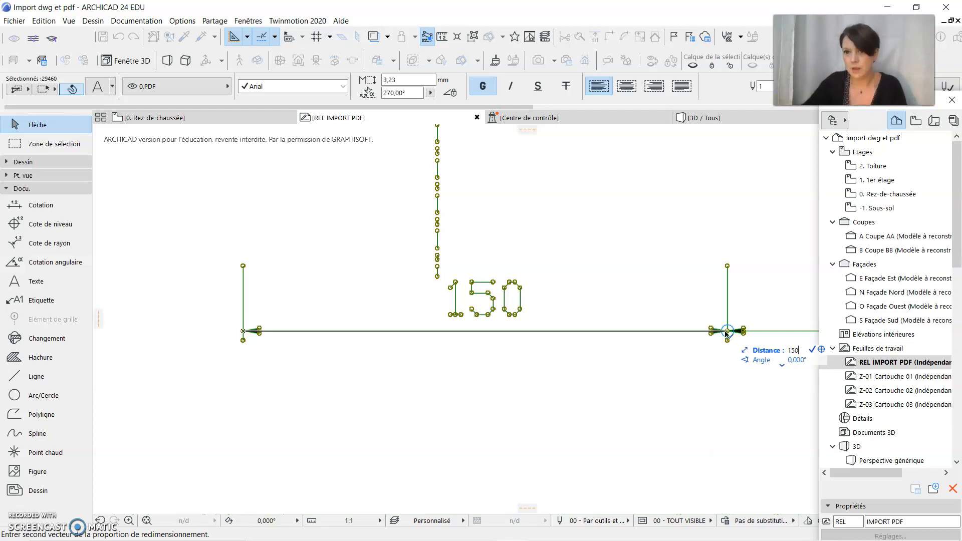
pyautogui.press('Return')
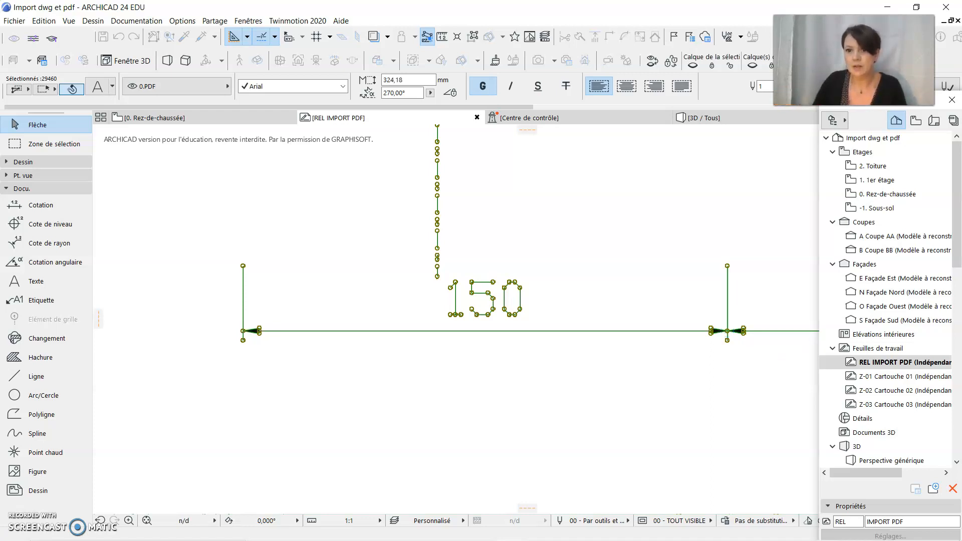
# Step: Clear the selection of the resized plan elements
pyautogui.click(593, 421)
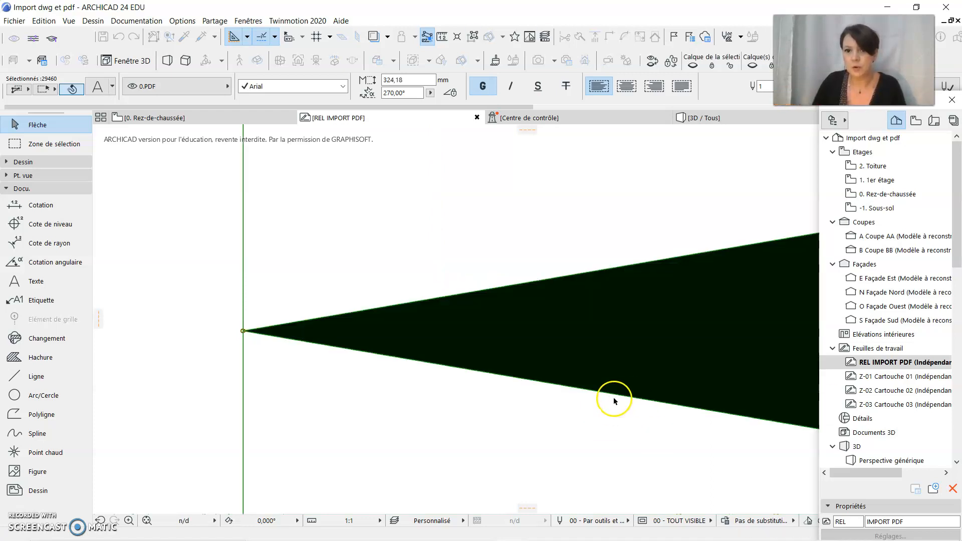
pyautogui.scroll(-10, 615, 401)
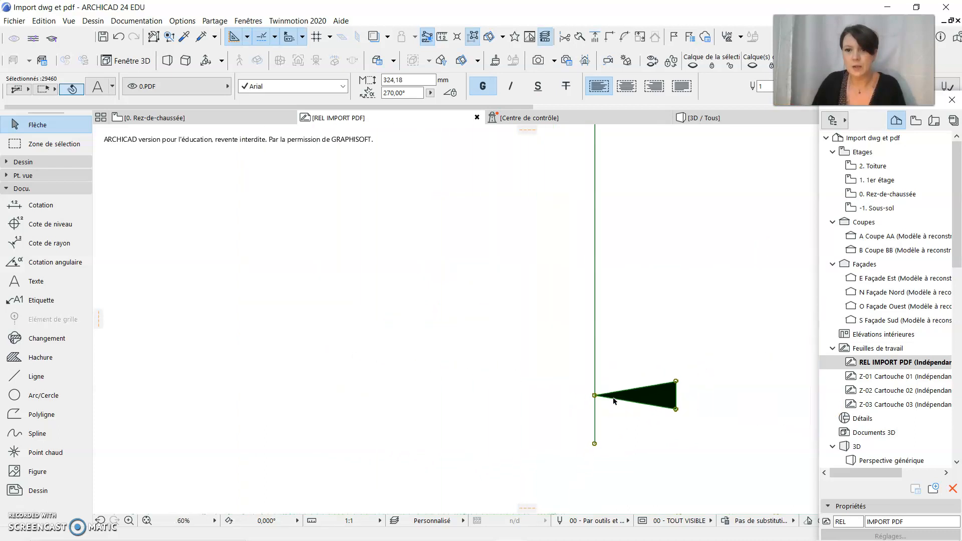
pyautogui.scroll(-3, 615, 401)
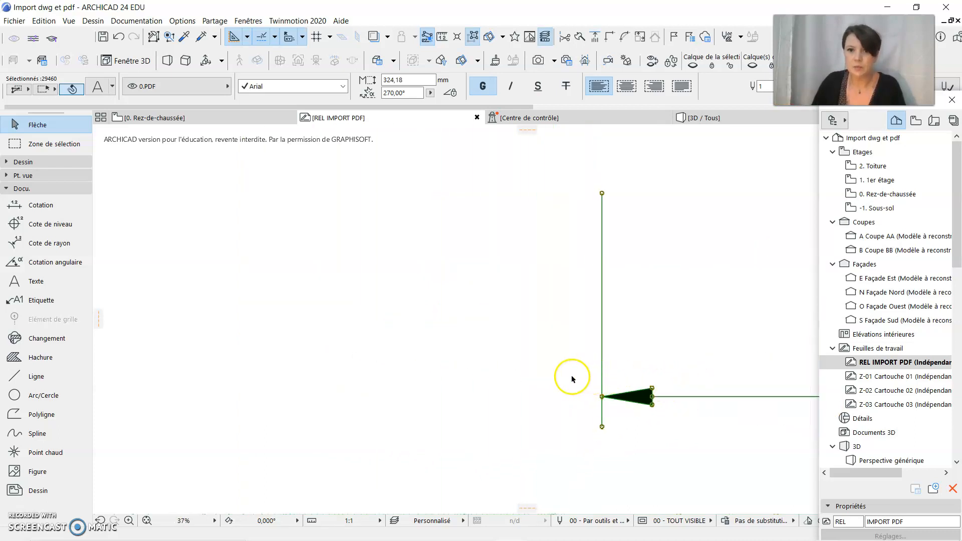
pyautogui.scroll(-15, 573, 379)
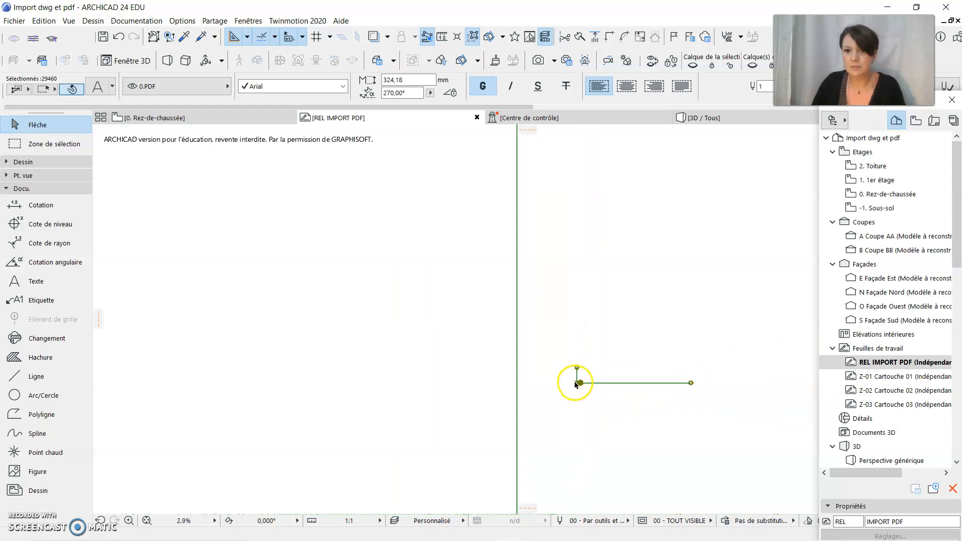
pyautogui.scroll(-4, 713, 378)
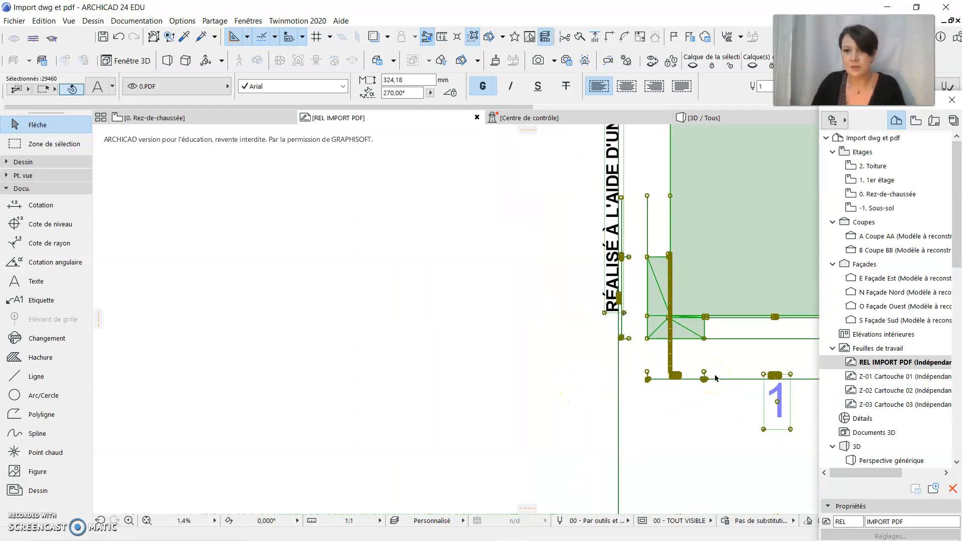
pyautogui.scroll(4, 715, 385)
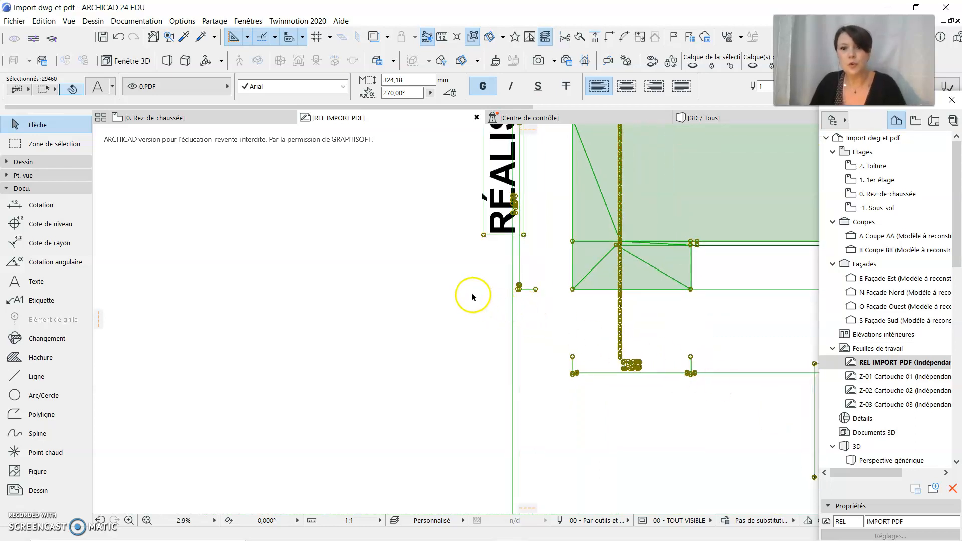
pyautogui.click(385, 281)
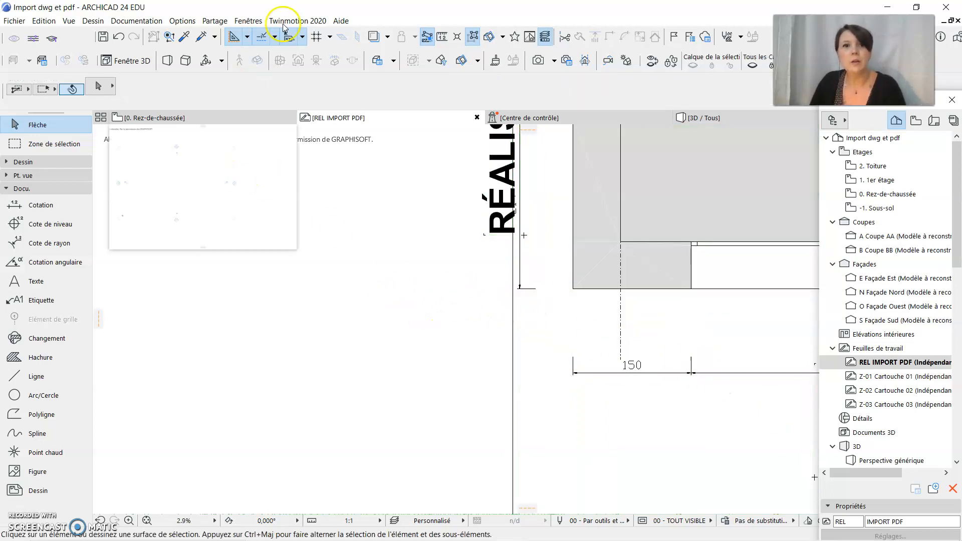
# Step: Measure the first dimension segment labelled 150 below the lower-left corner of the resized plan
pyautogui.click(441, 37)
pyautogui.scroll(5, 575, 373)
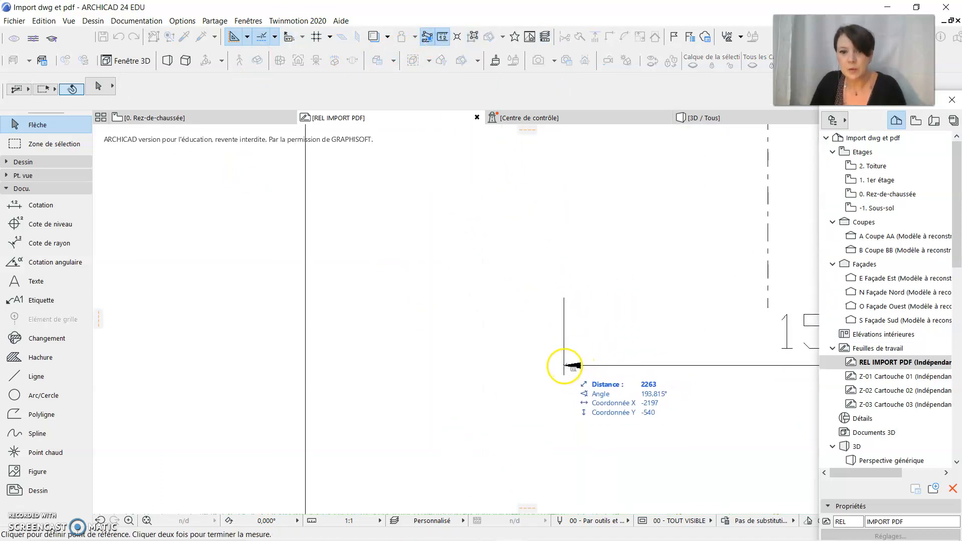
pyautogui.scroll(-2, 564, 365)
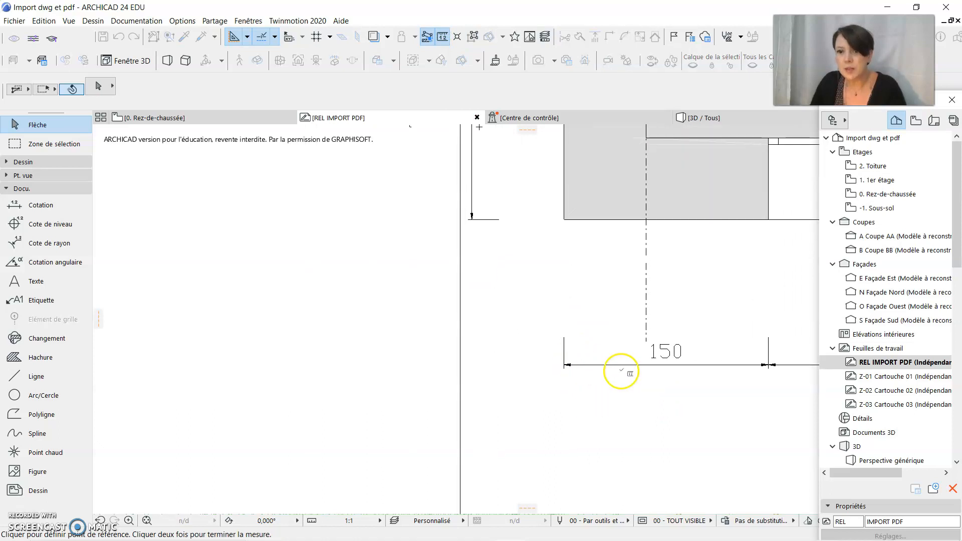
pyautogui.scroll(3, 782, 369)
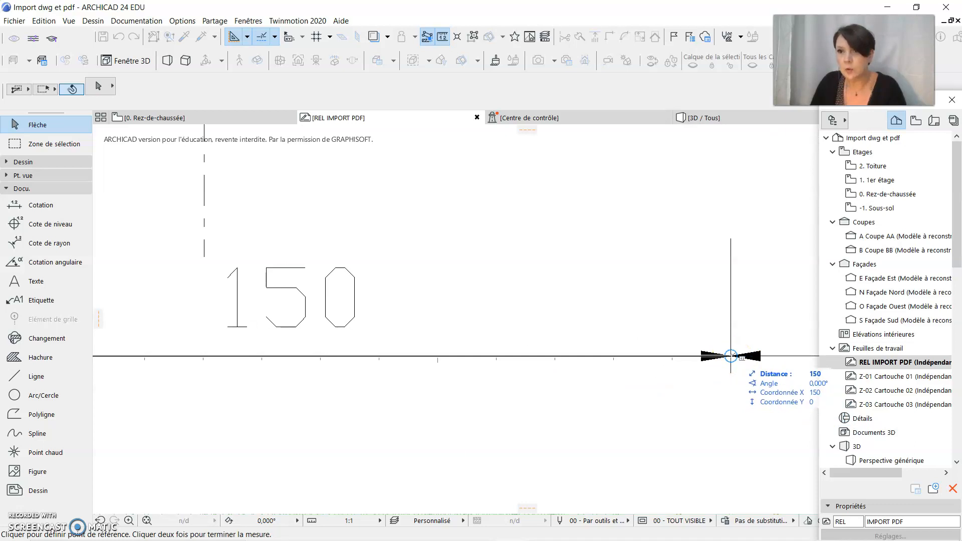
pyautogui.scroll(-4, 731, 356)
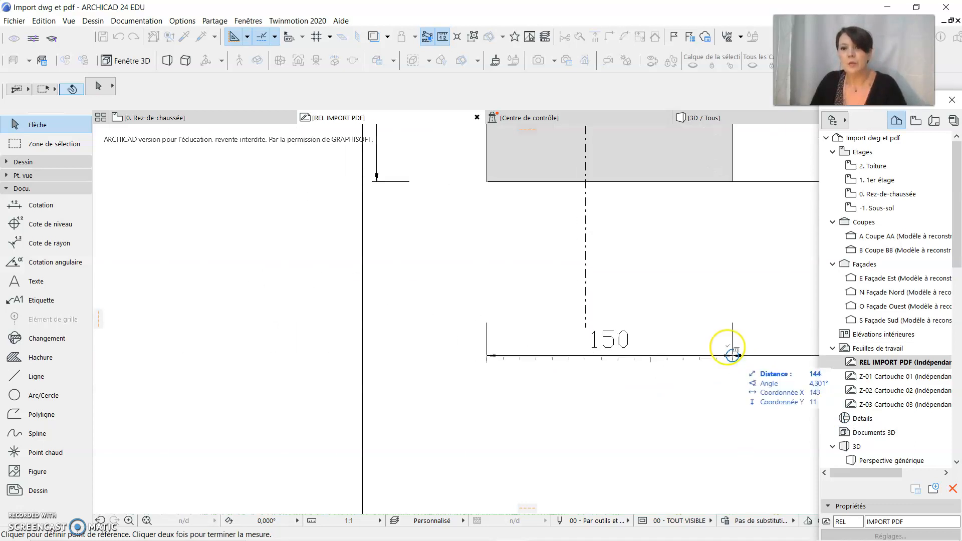
pyautogui.press('Escape')
pyautogui.scroll(-3, 716, 316)
pyautogui.moveTo(700, 318)
pyautogui.mouseDown(button='middle')
pyautogui.moveTo(659, 305)
pyautogui.moveTo(445, 311)
pyautogui.moveTo(381, 327)
pyautogui.mouseUp(button='middle')
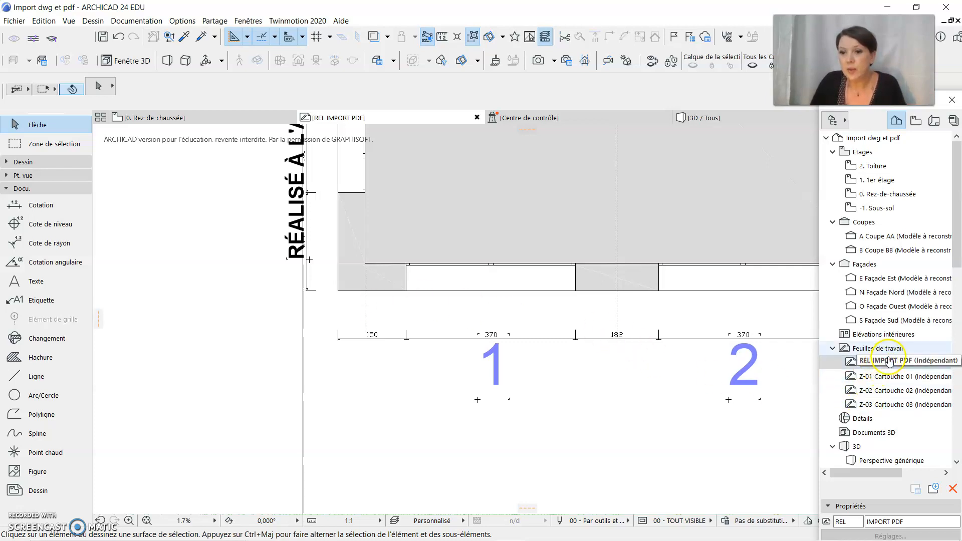
# Step: Create a new independent worksheet named Import DWG among the project's worksheets and fit its empty drawing area in the view
pyautogui.click(888, 352)
pyautogui.rightClick(888, 352)
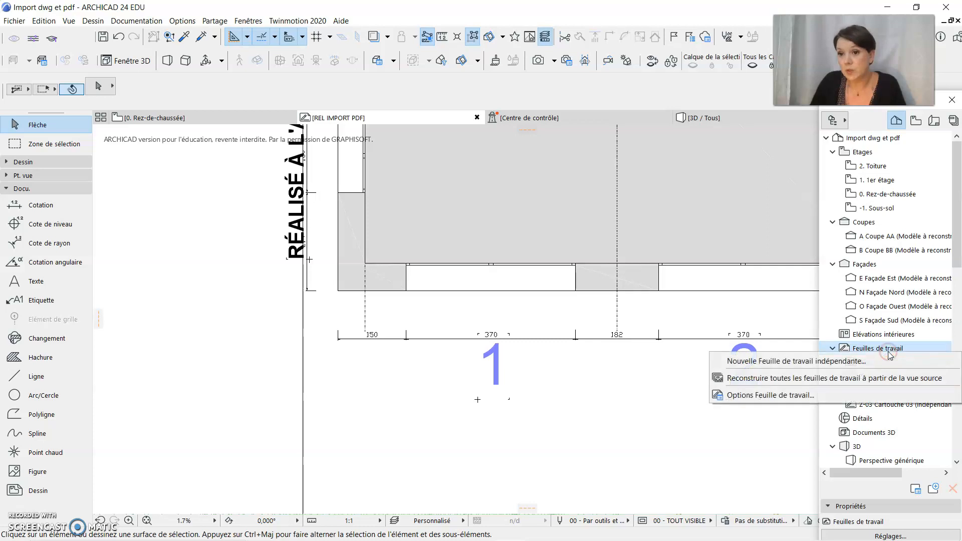
pyautogui.click(819, 361)
pyautogui.click(528, 201)
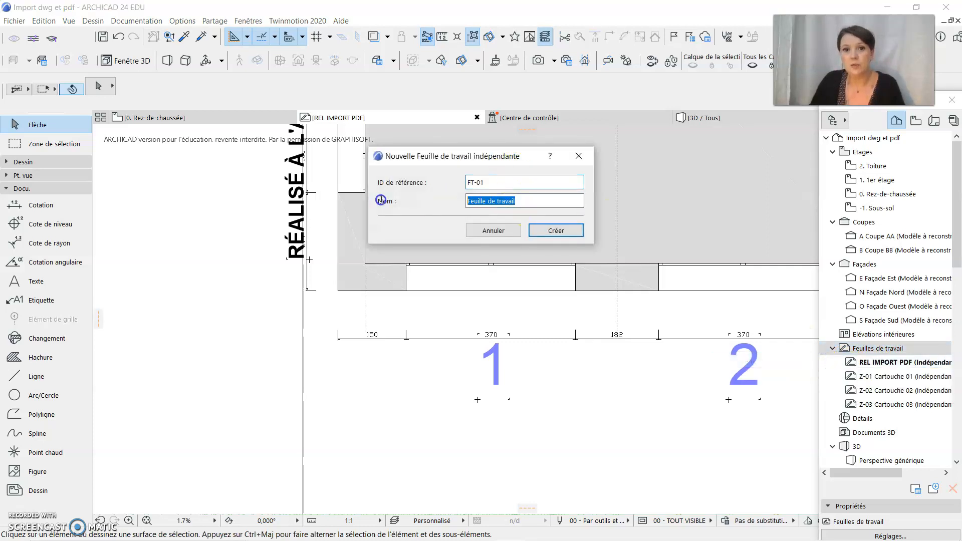
pyautogui.write('Import DWG')
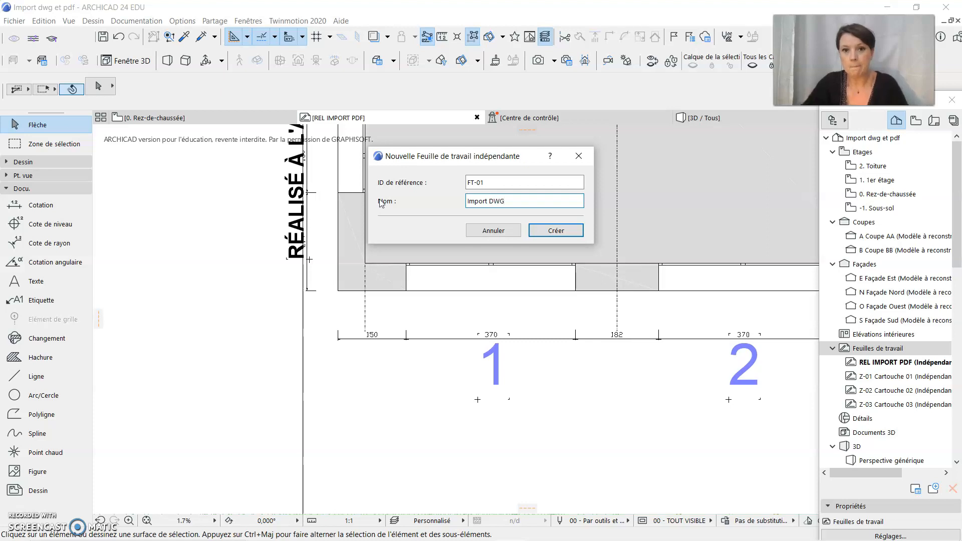
pyautogui.press('Return')
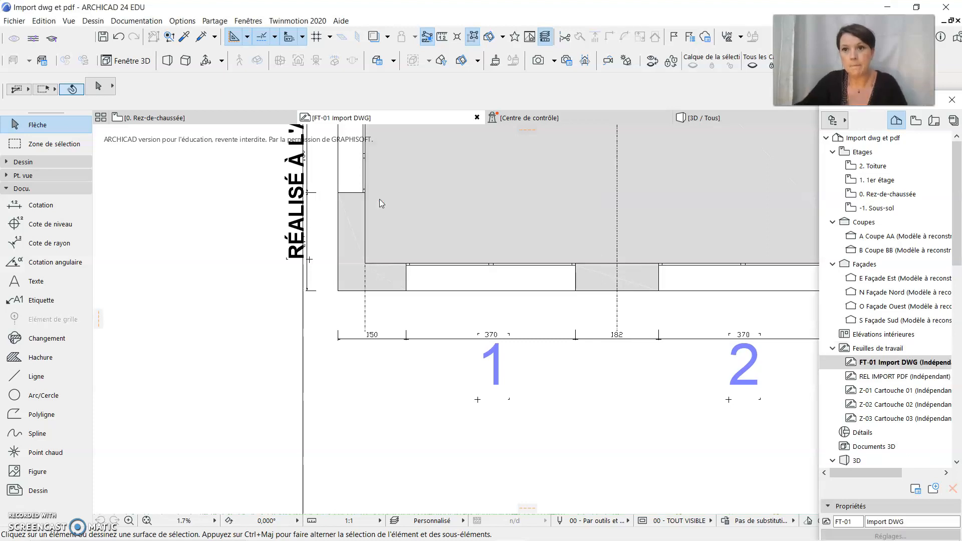
pyautogui.click(147, 520)
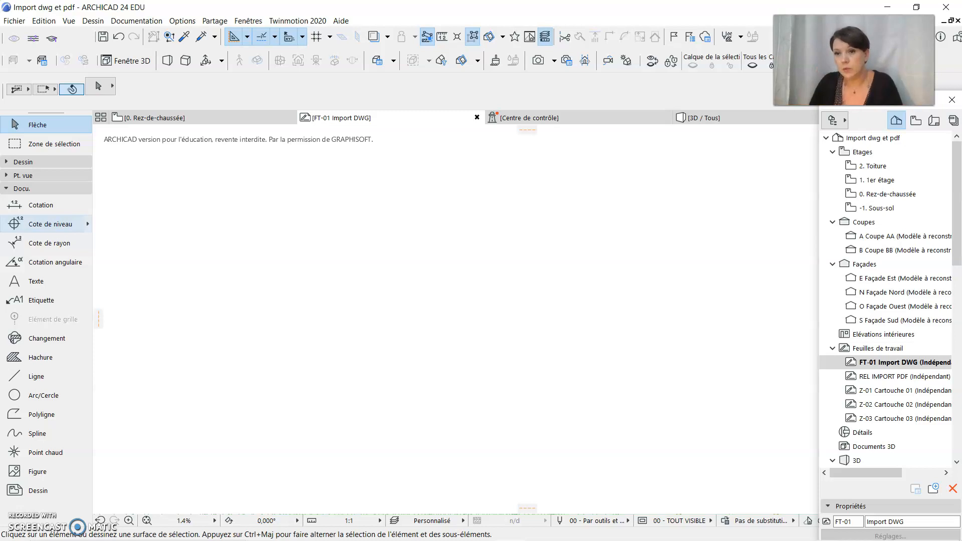
# Step: Place Import DWG.dwg as an external drawing in the empty worksheet, using the custom mm drawing unit with values 10,00 and 1,00
pyautogui.click(21, 23)
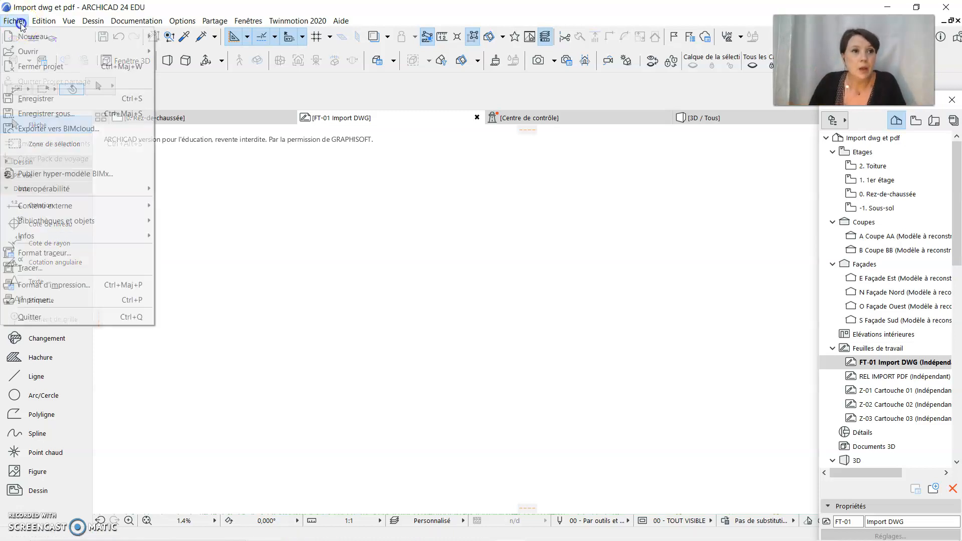
pyautogui.moveTo(55, 206)
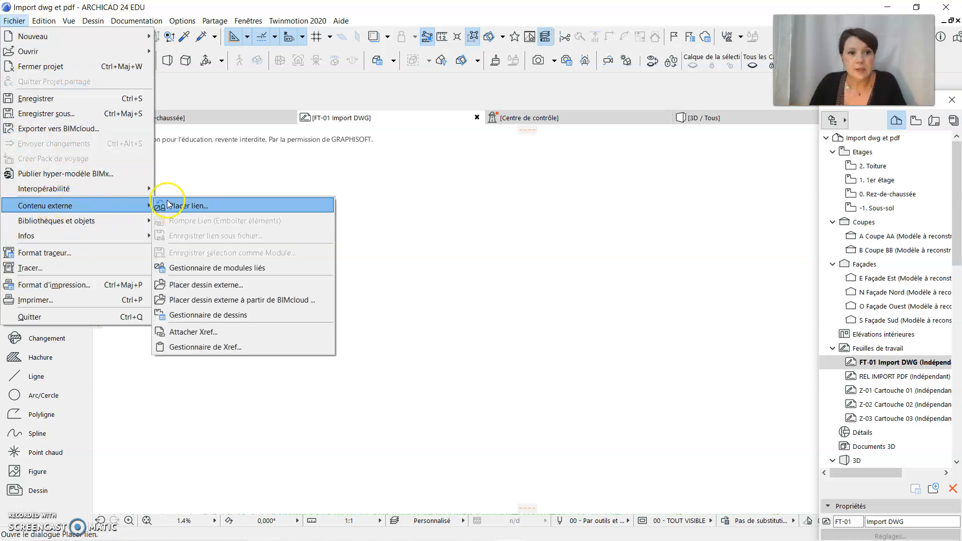
pyautogui.click(251, 284)
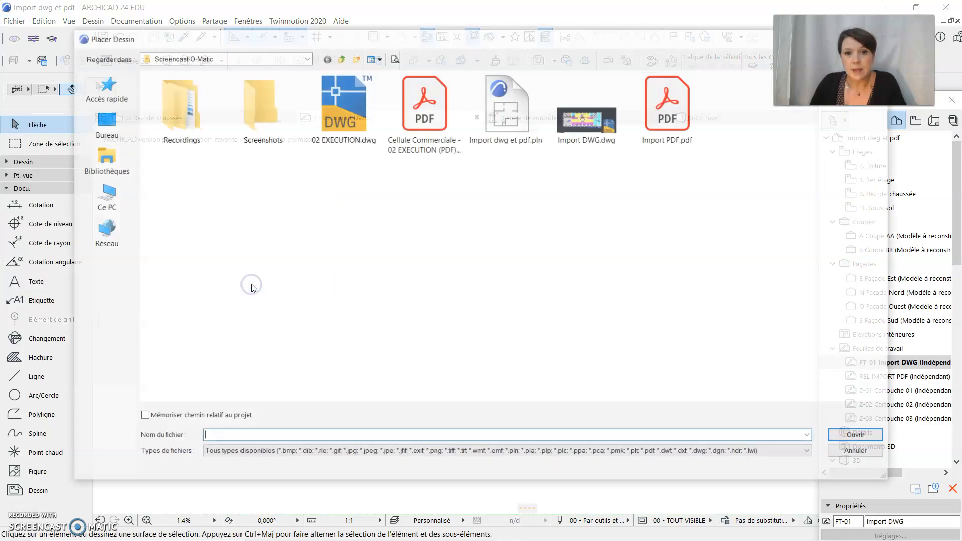
pyautogui.click(582, 119)
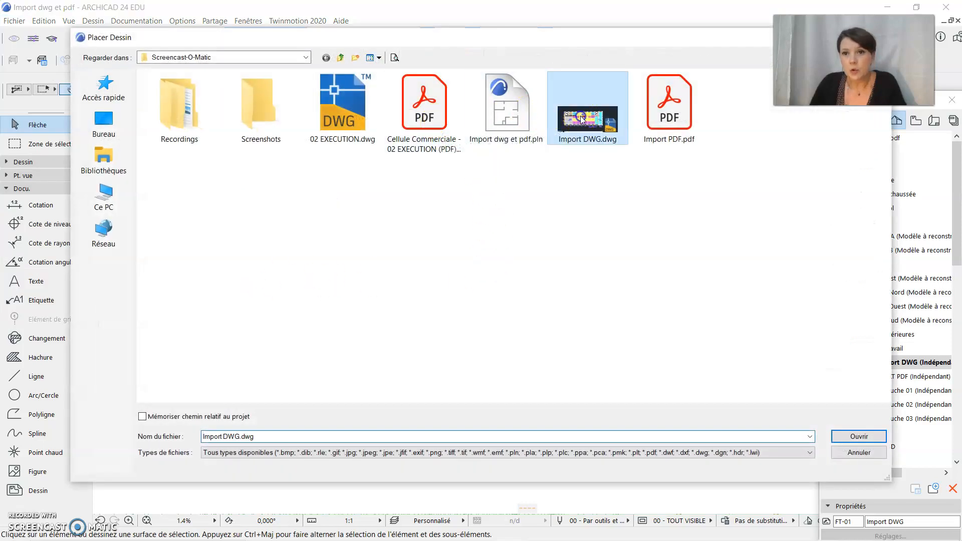
pyautogui.click(857, 437)
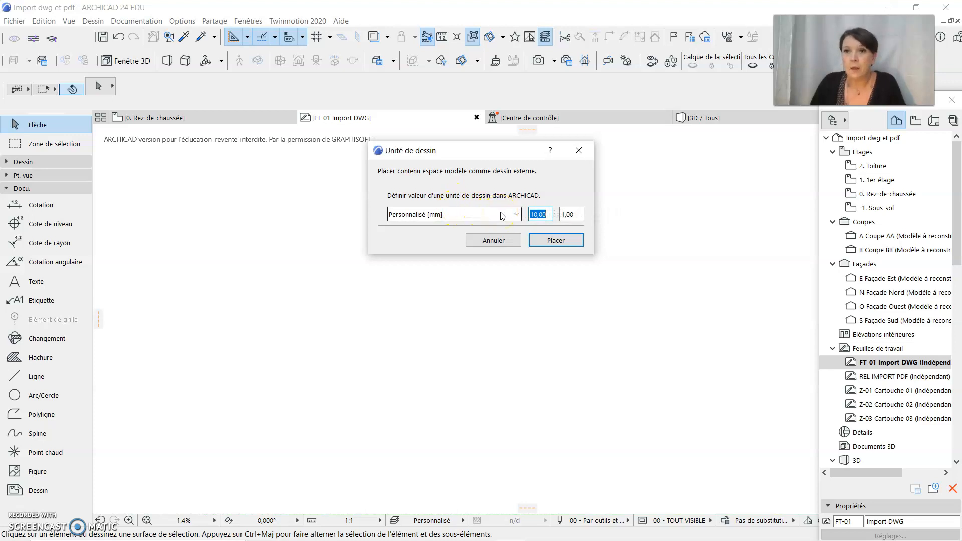
pyautogui.click(545, 215)
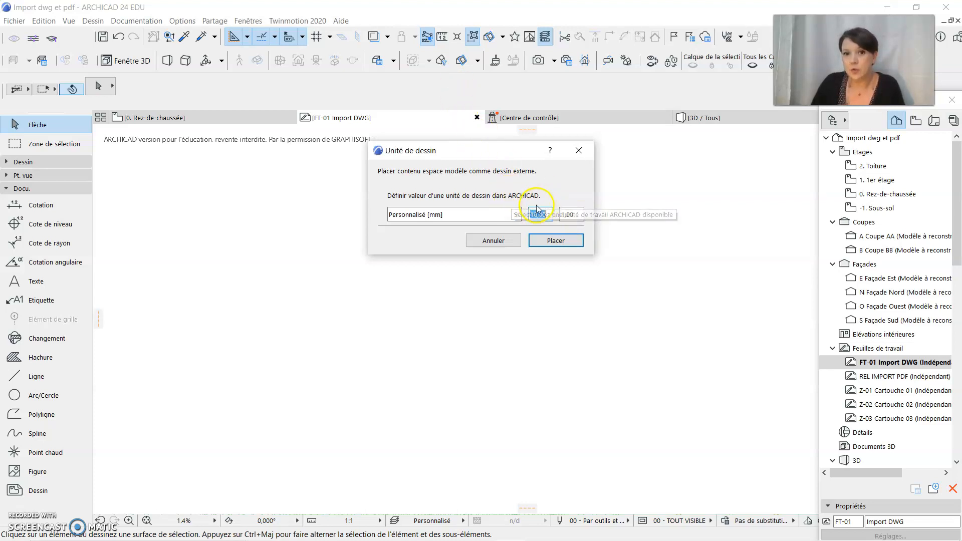
pyautogui.click(557, 241)
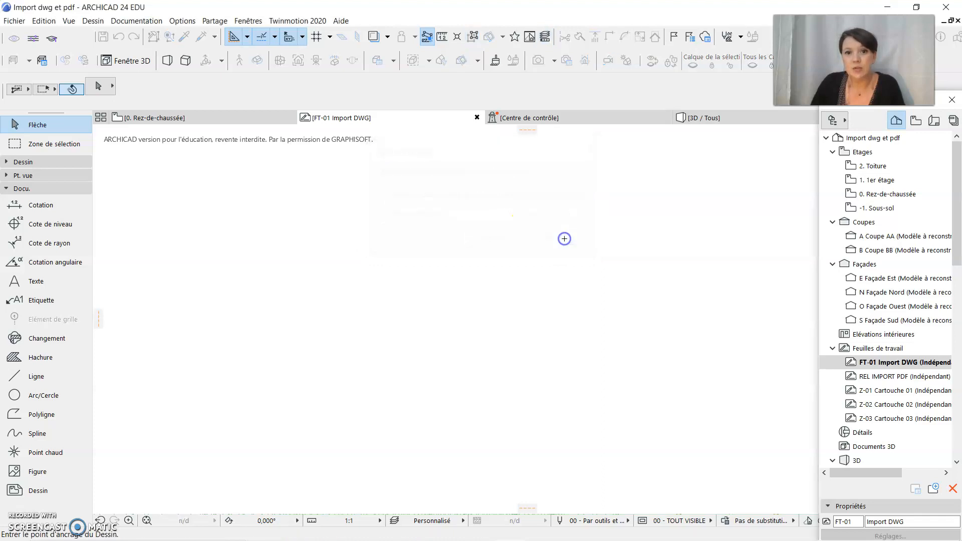
pyautogui.click(350, 365)
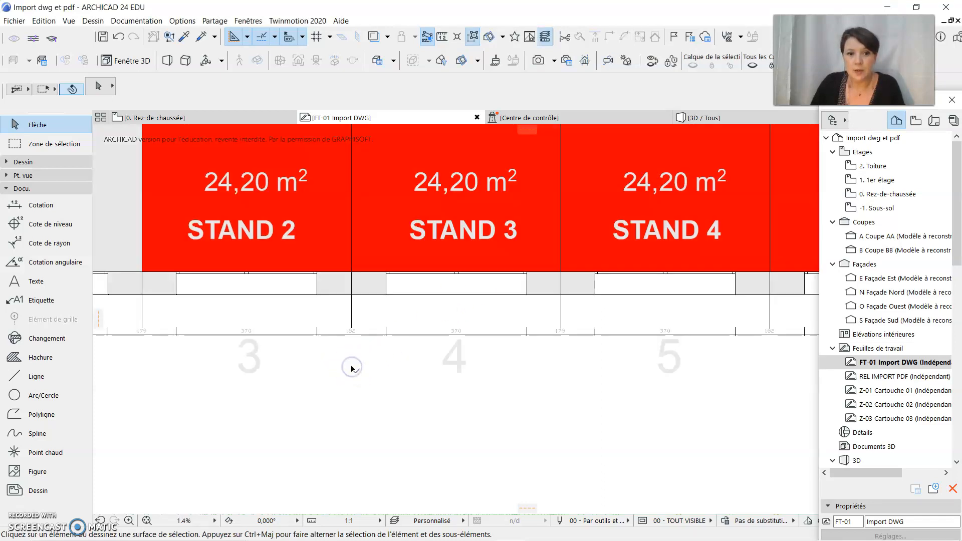
# Step: Measure the first dimension segment labelled 150 below the lower-left corner of the placed DWG plan
pyautogui.scroll(-2, 365, 375)
pyautogui.scroll(-3, 367, 376)
pyautogui.moveTo(257, 361)
pyautogui.mouseDown(button='middle')
pyautogui.moveTo(338, 355)
pyautogui.moveTo(390, 364)
pyautogui.mouseUp(button='middle')
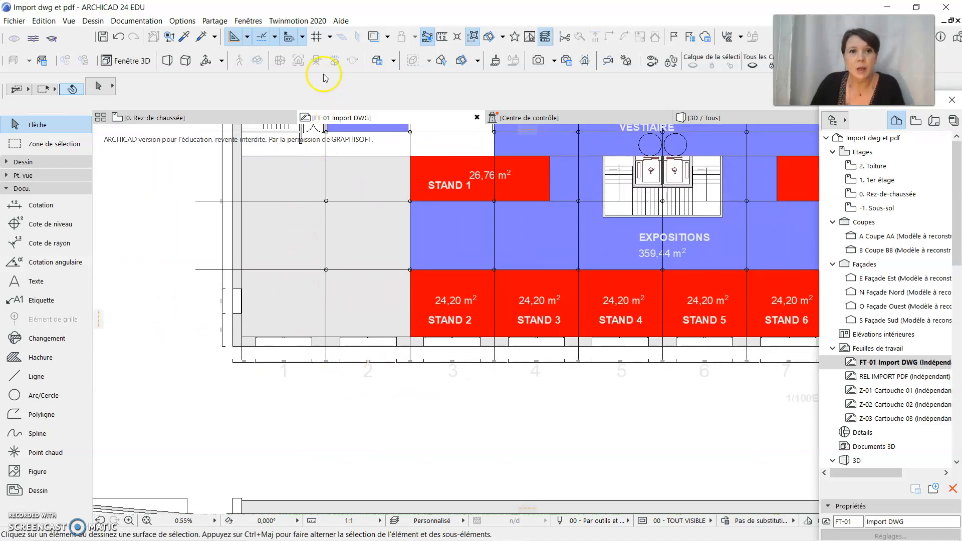
pyautogui.click(442, 36)
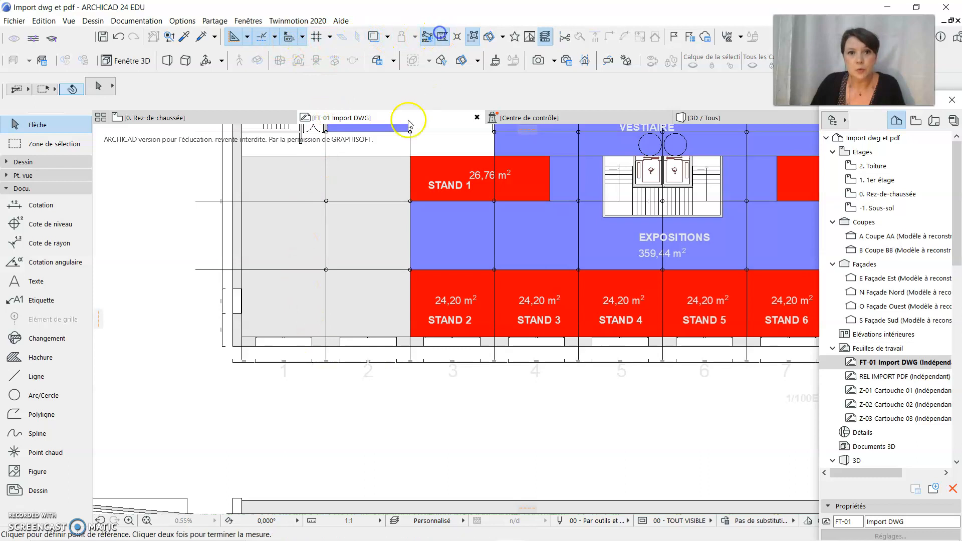
pyautogui.scroll(2, 234, 366)
pyautogui.scroll(8, 234, 366)
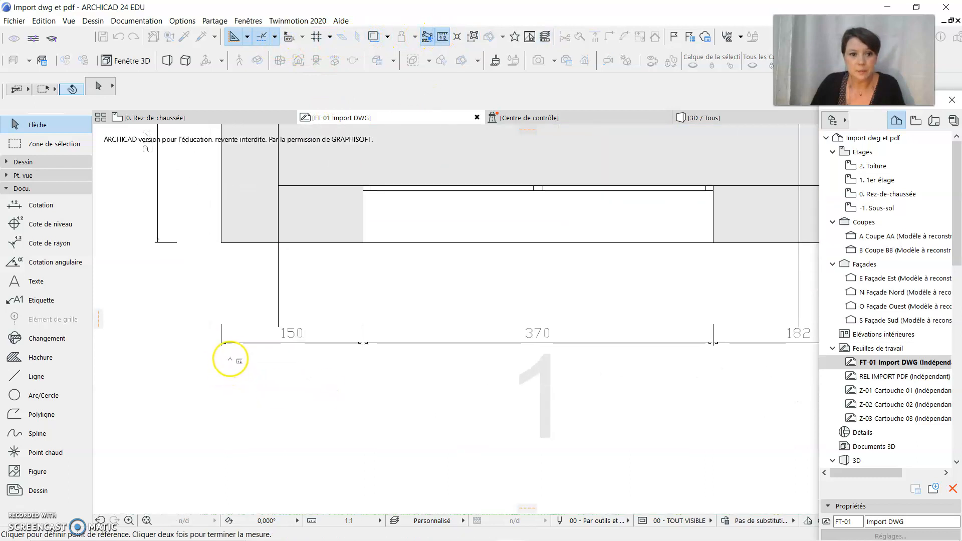
pyautogui.click(212, 330)
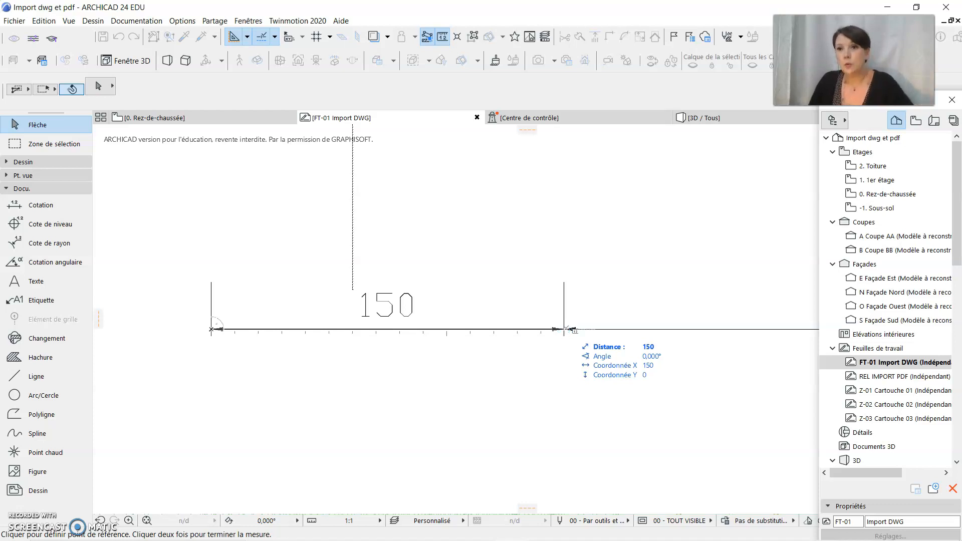
pyautogui.press('Escape')
# Step: Examine the overall layout of the placed DWG drawing, from the ground-floor plan with its stands to the section and elevation below
pyautogui.scroll(-3, 571, 367)
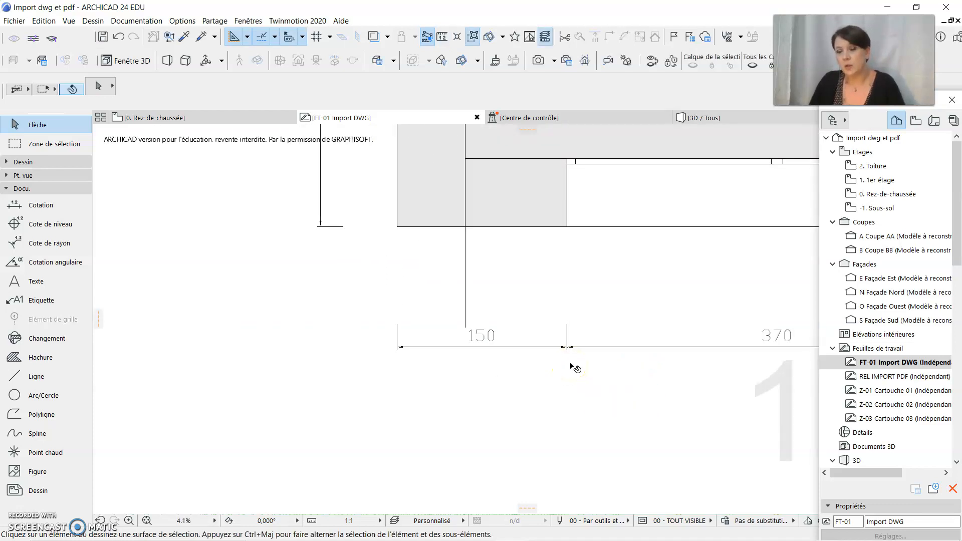
pyautogui.scroll(-2, 571, 367)
pyautogui.click(568, 295)
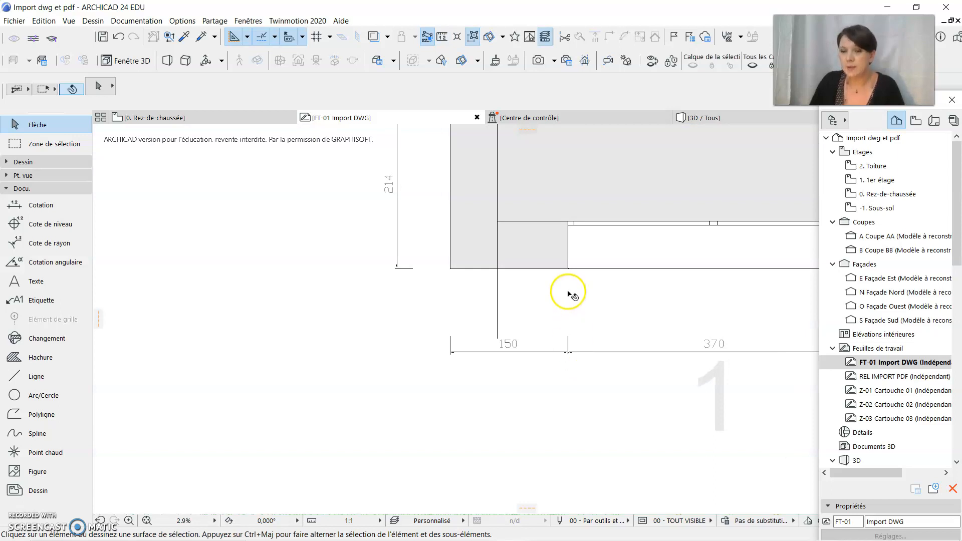
pyautogui.scroll(-3, 568, 293)
pyautogui.moveTo(565, 286); pyautogui.dragTo(354, 386, button='middle')
pyautogui.scroll(-2, 484, 249)
pyautogui.moveTo(496, 245); pyautogui.dragTo(406, 346, button='middle')
pyautogui.scroll(-2, 402, 334)
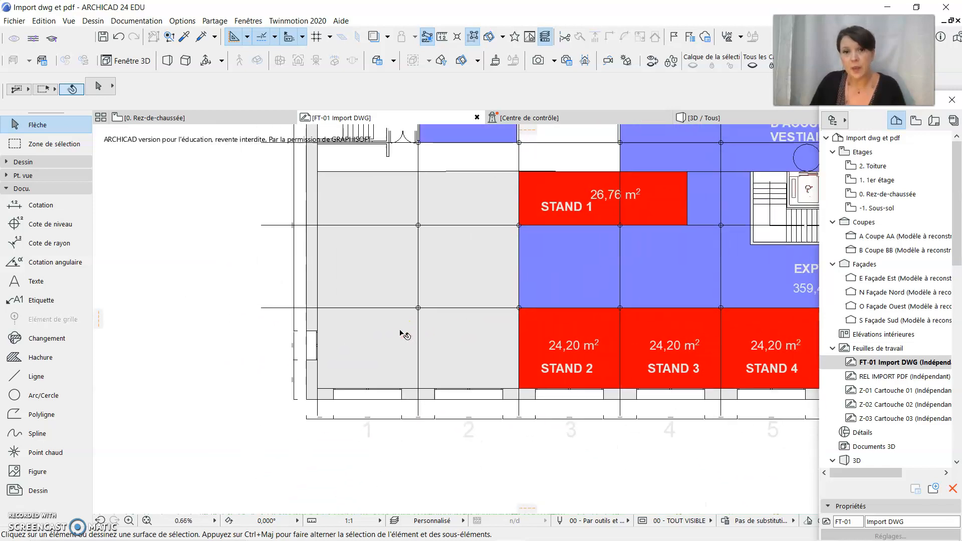
pyautogui.moveTo(455, 244); pyautogui.dragTo(445, 288, button='middle')
pyautogui.scroll(-1, 365, 317)
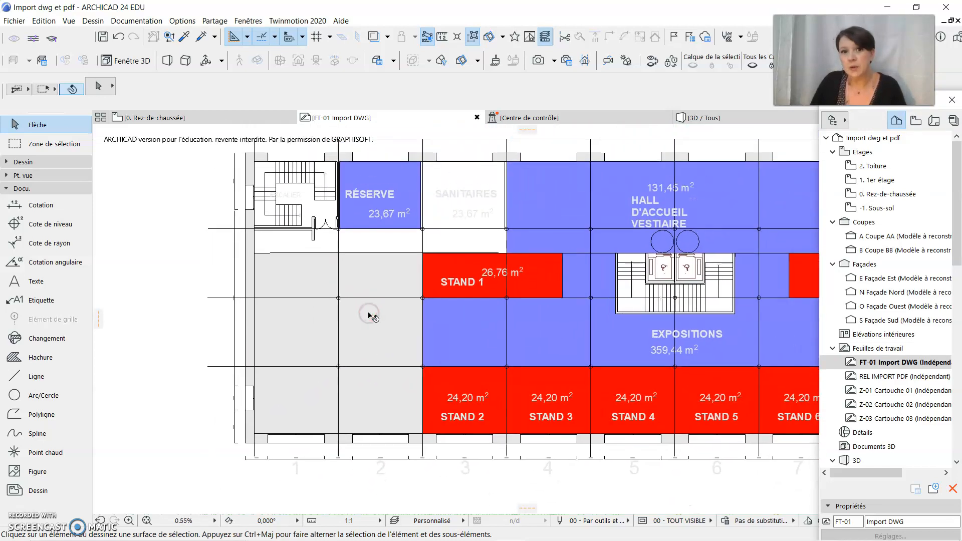
pyautogui.click(408, 254)
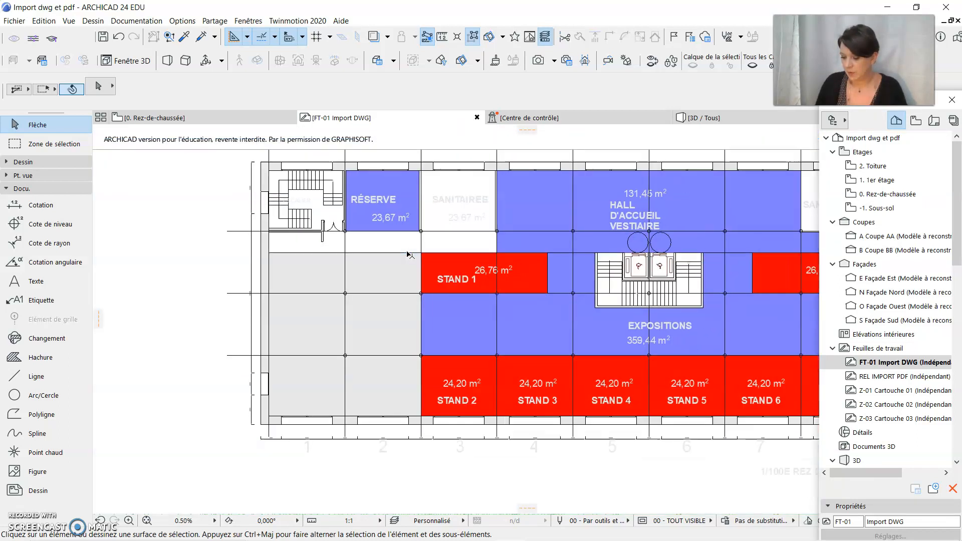
pyautogui.scroll(-1, 408, 254)
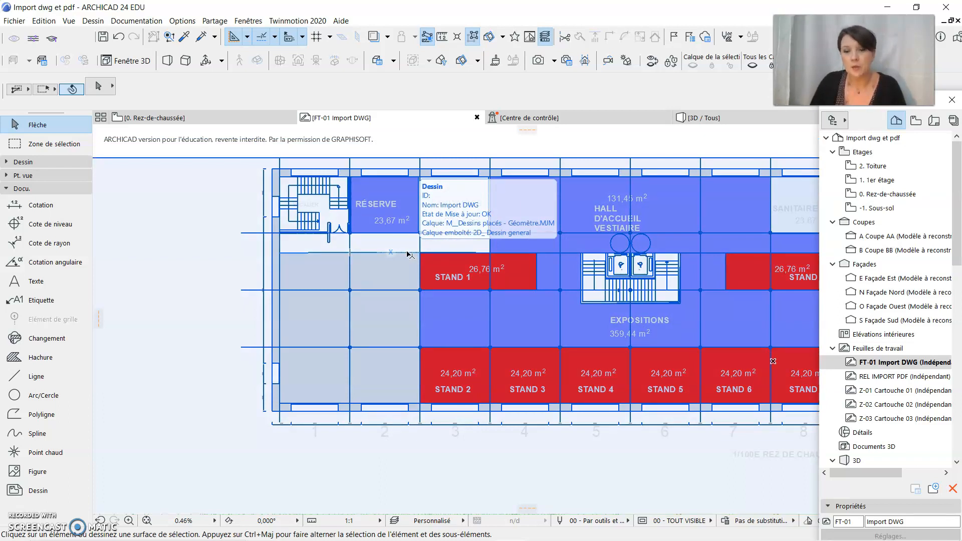
pyautogui.scroll(-2, 461, 230)
pyautogui.click(461, 232)
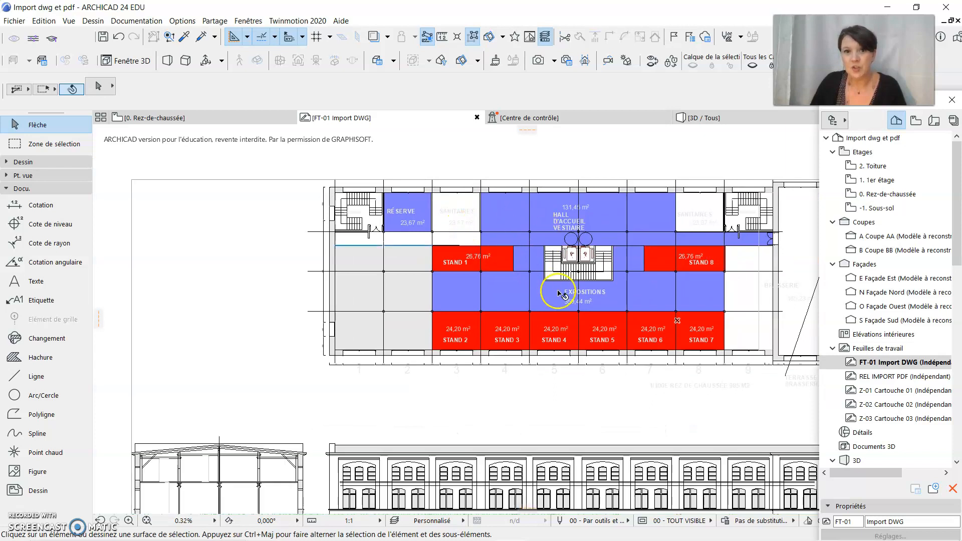
pyautogui.moveTo(565, 326); pyautogui.dragTo(503, 303, button='middle')
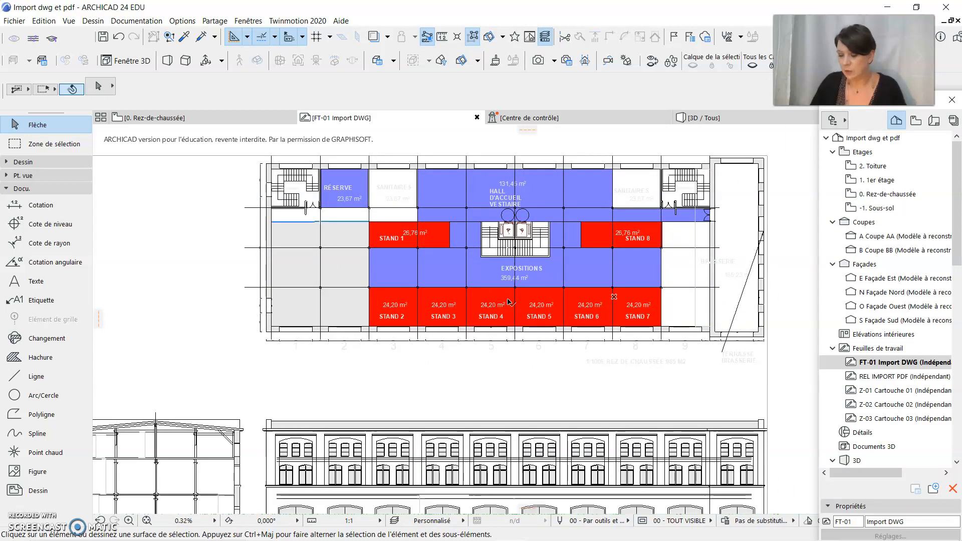